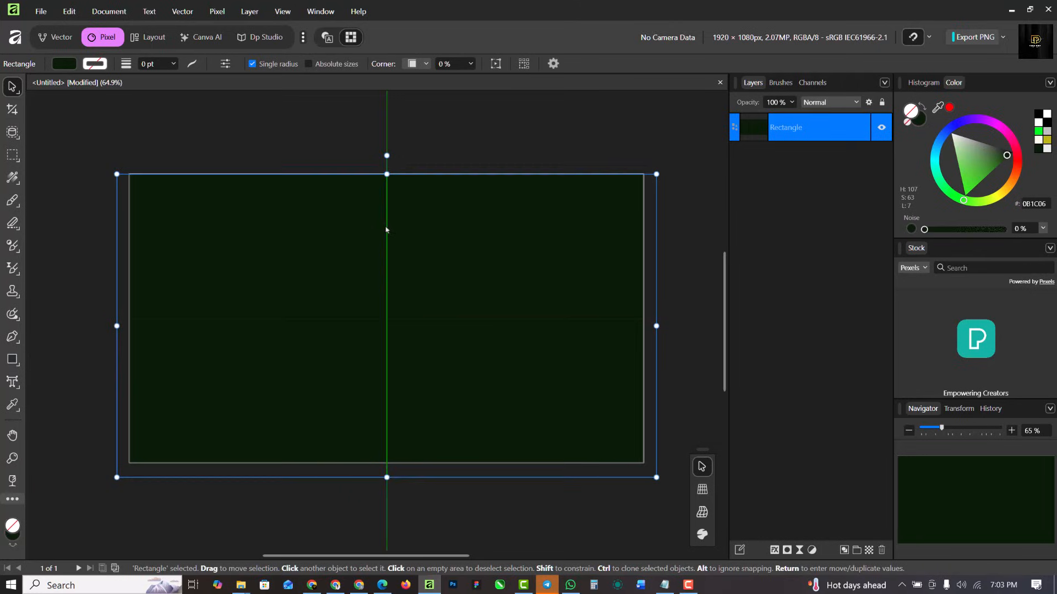
Draw a large circle over the dark green background rectangle and move it near the middle of the canvas.
left_click(438, 117)
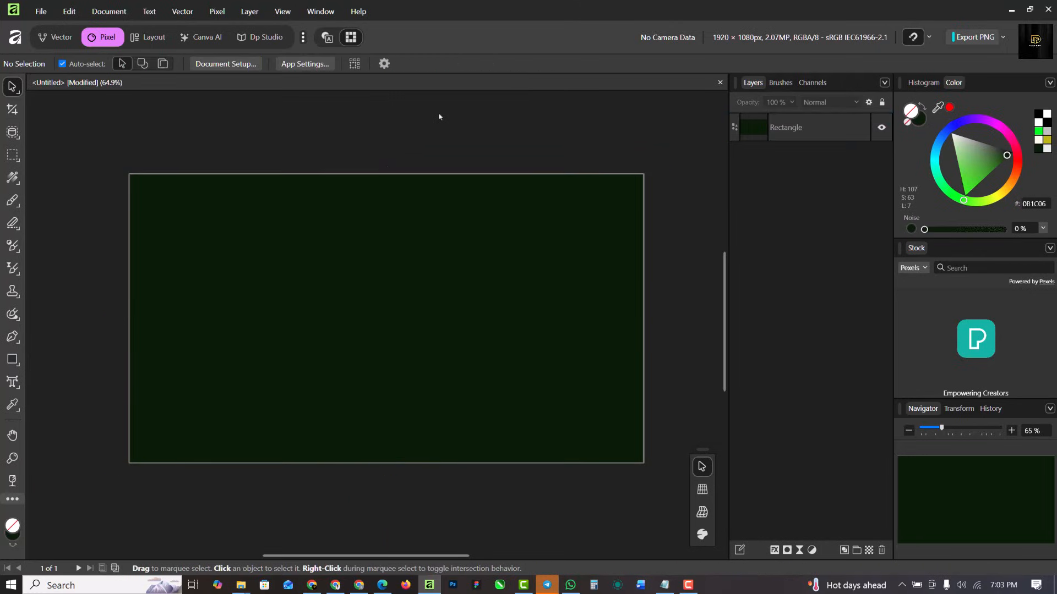
key("ctrl+0")
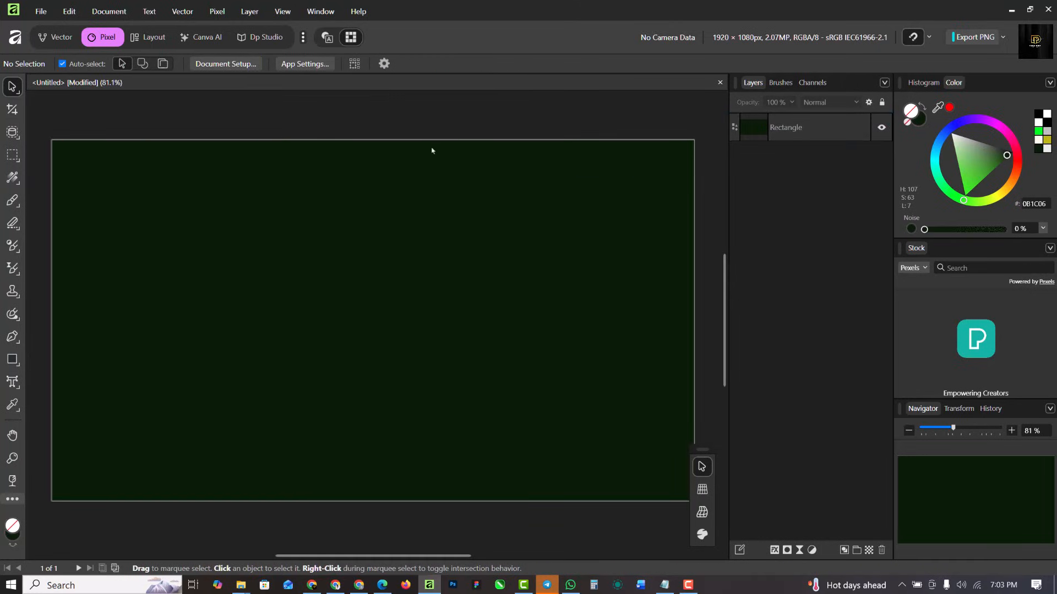
left_click(418, 256)
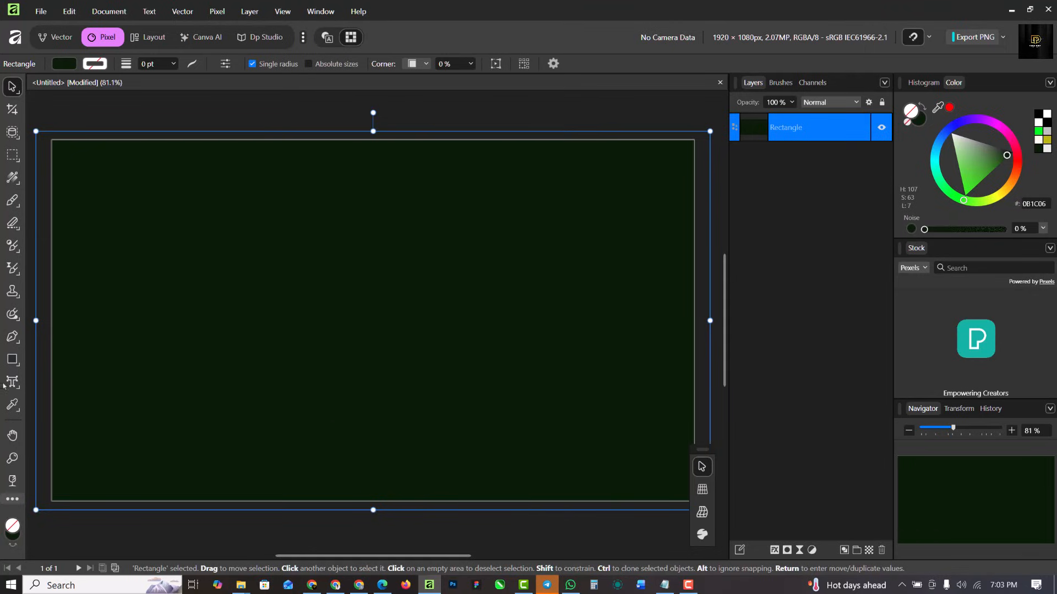
left_click(12, 359)
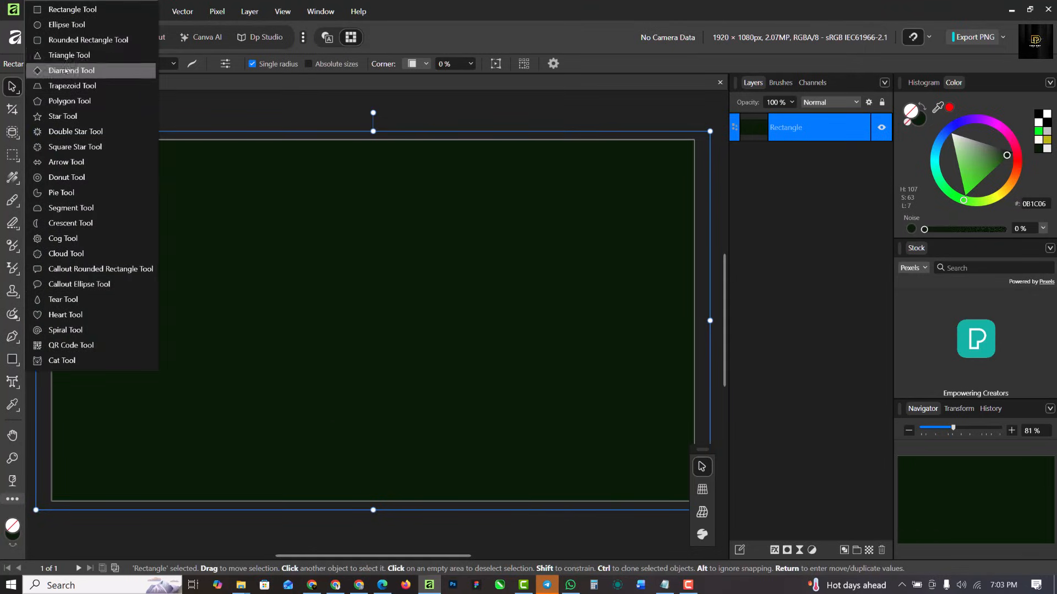
left_click(69, 24)
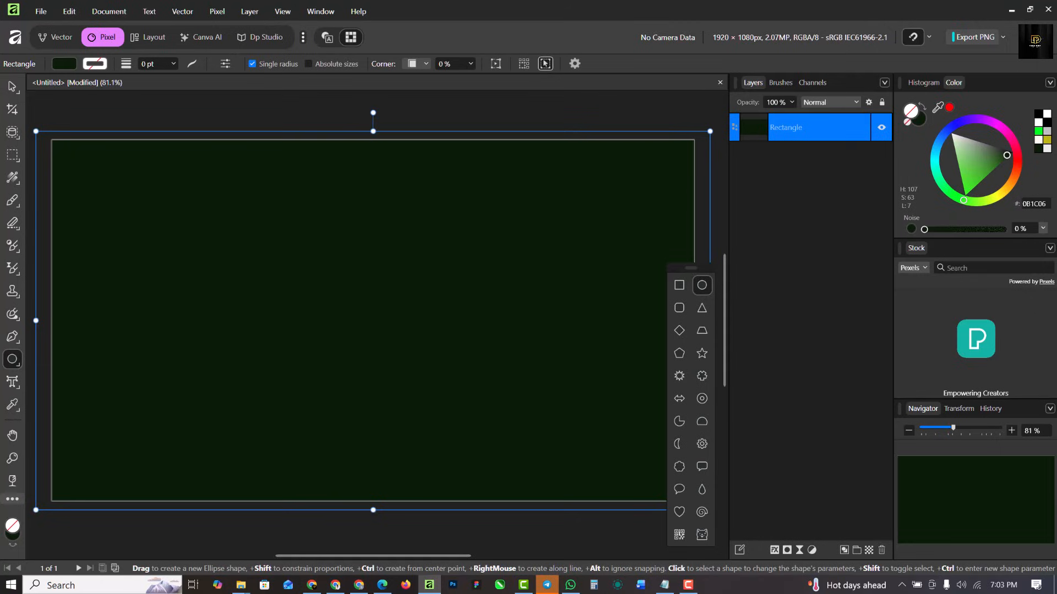
left_click_drag(328, 269, 444, 385)
key("v")
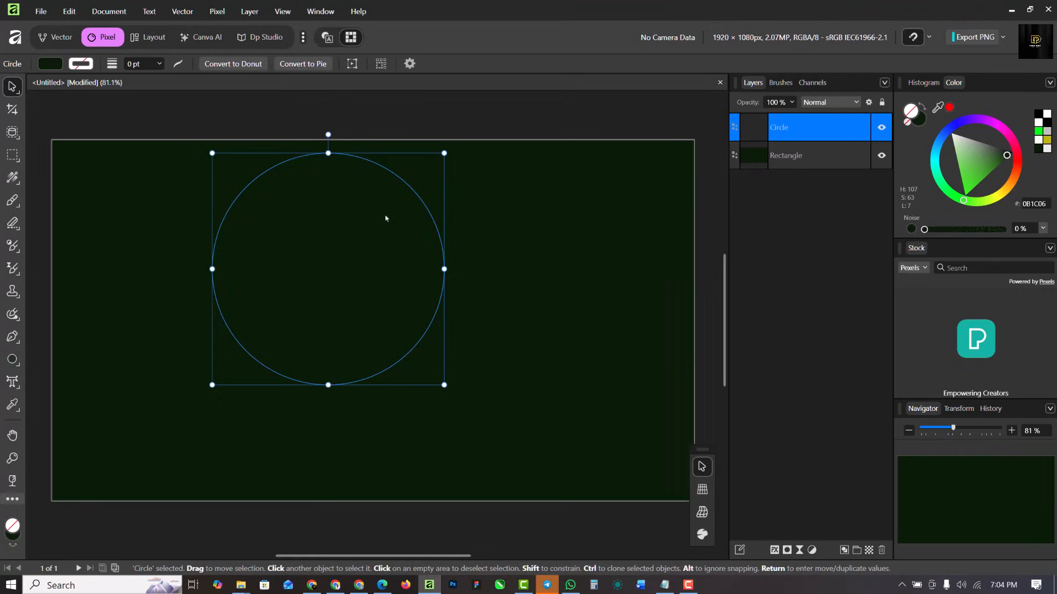
left_click_drag(384, 218, 418, 287)
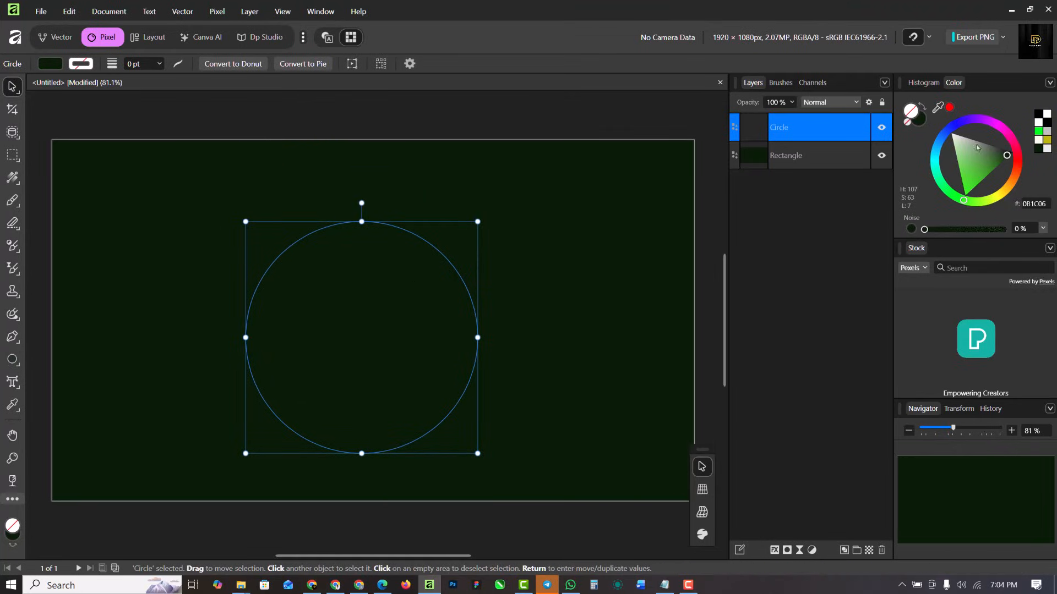
Fill the circle with light grey C0C0C0 and align it to the centre of the canvas.
left_click(1046, 132)
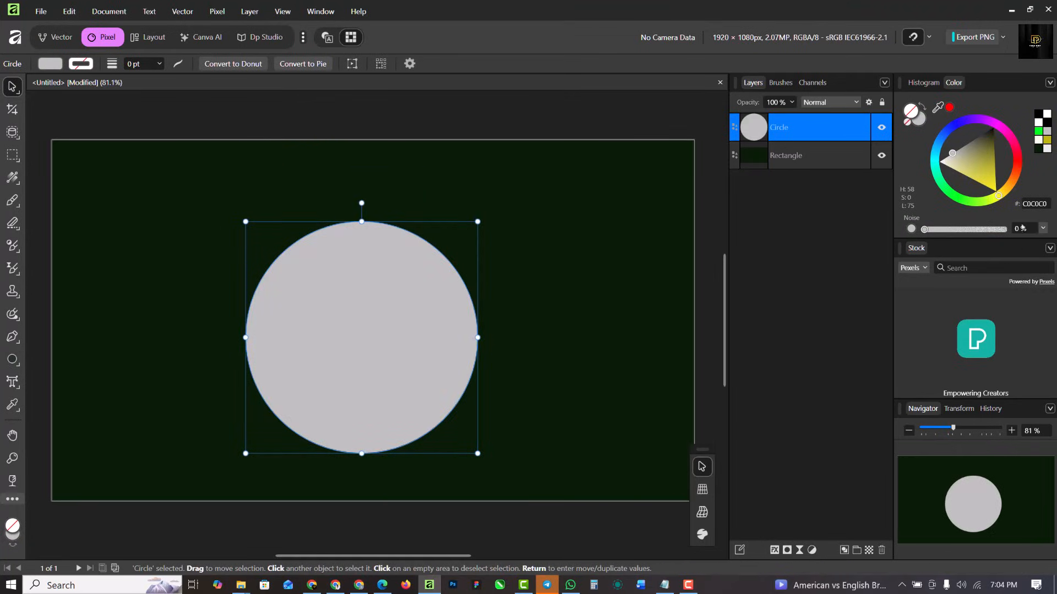
left_click(1040, 204)
mouse_move(409, 290)
left_mouse_down()
mouse_move(396, 277)
mouse_move(380, 282)
mouse_move(404, 274)
left_mouse_up()
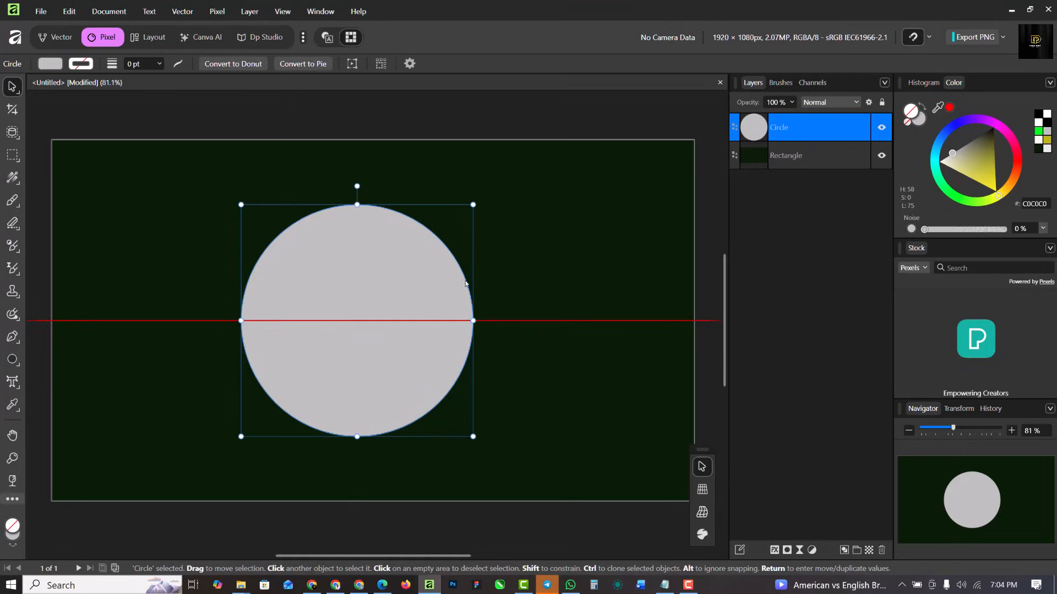
key("ctrl+a")
left_click(400, 281)
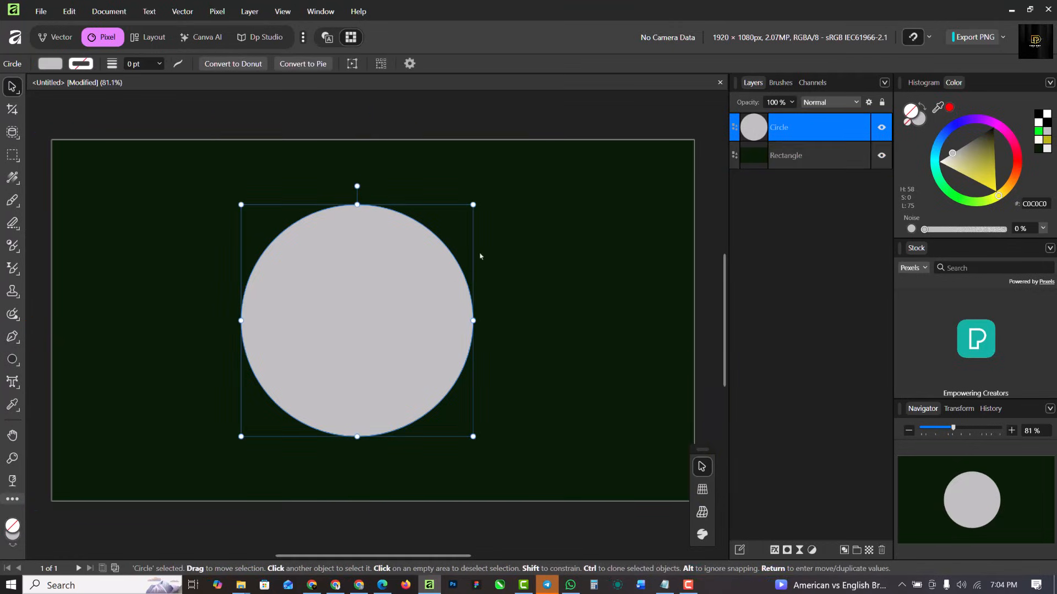
key("ctrl+a")
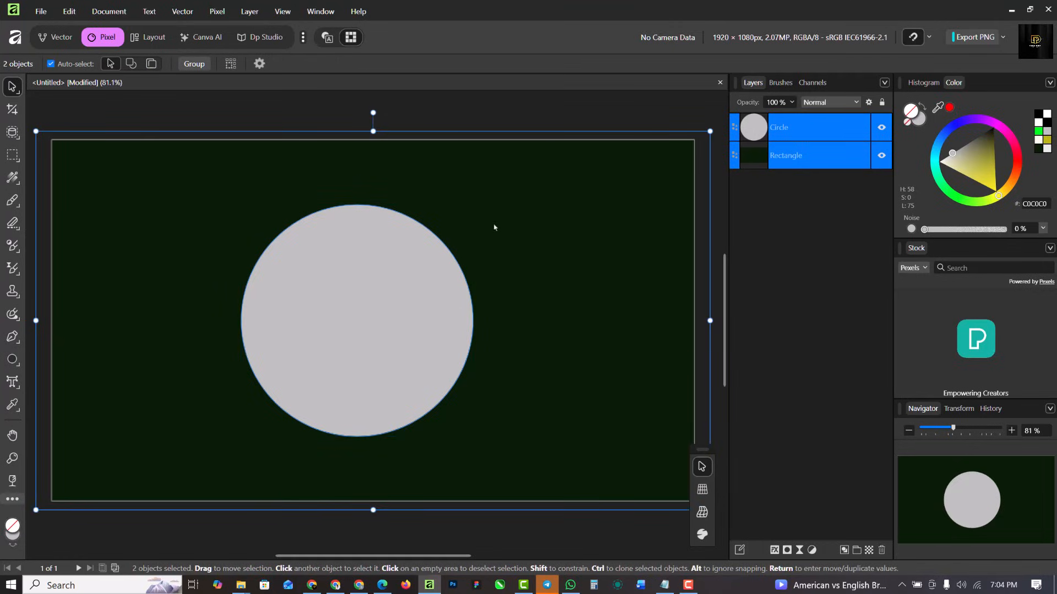
left_click(528, 105)
left_click_drag(398, 335, 404, 358)
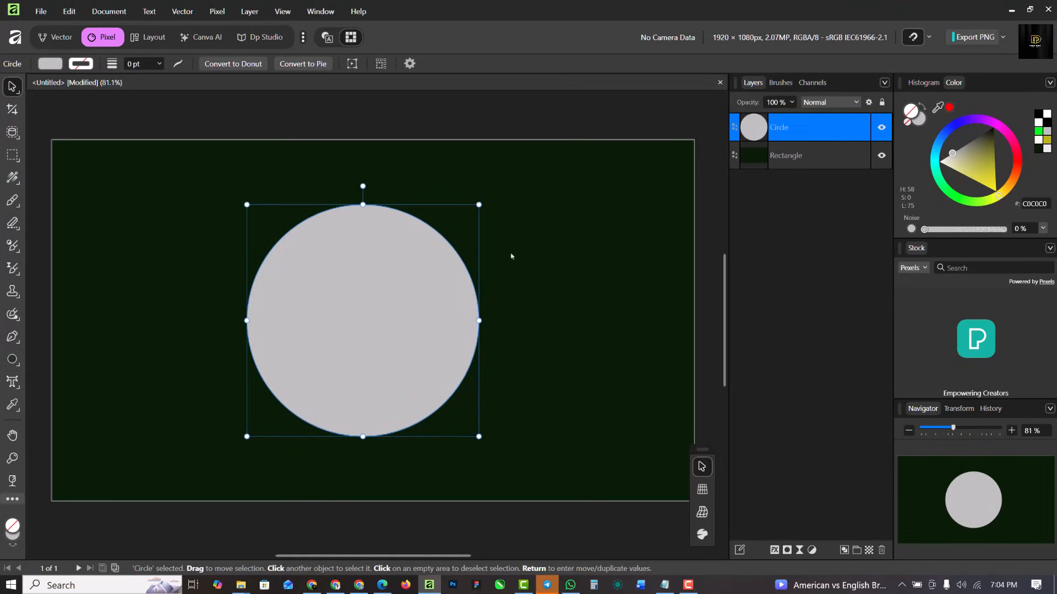
Add a slightly smaller white (FFFFFF) duplicate of the grey circle, concentric with it, leaving a thin grey ring.
key("ctrl+j")
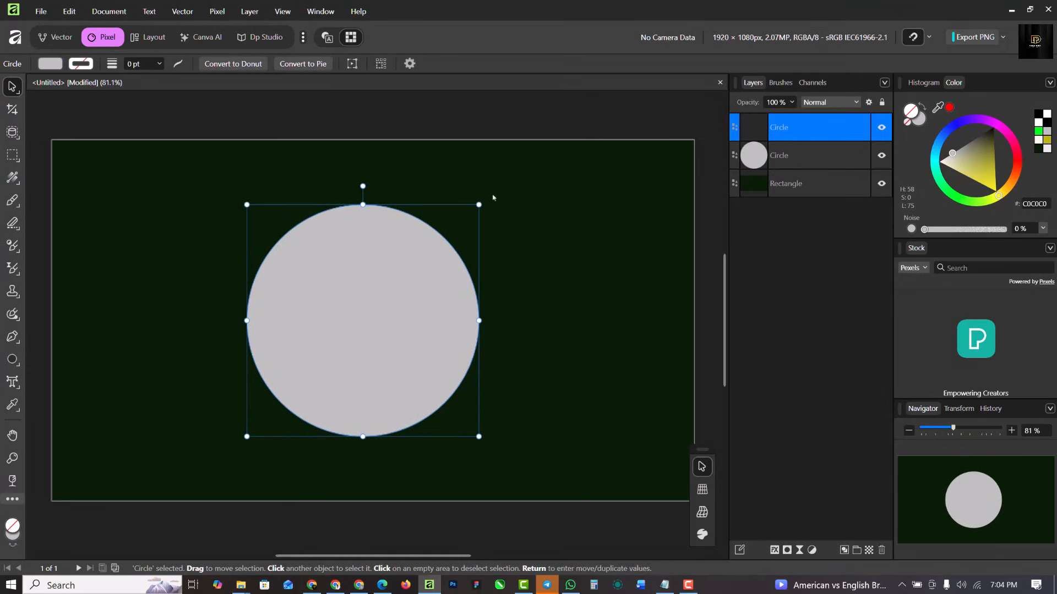
left_click_drag(478, 205, 470, 214)
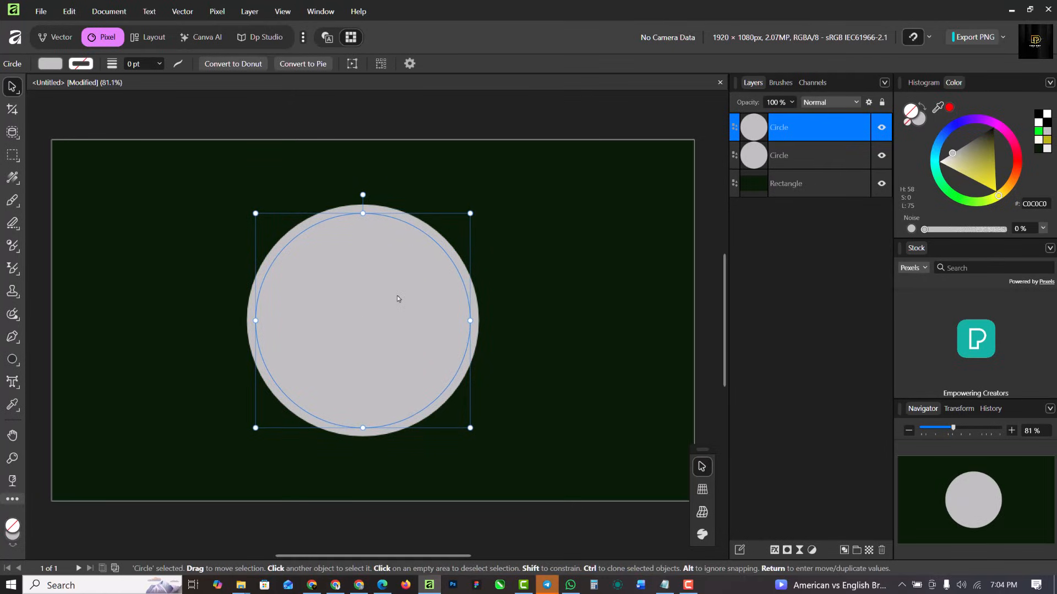
left_click(1039, 122)
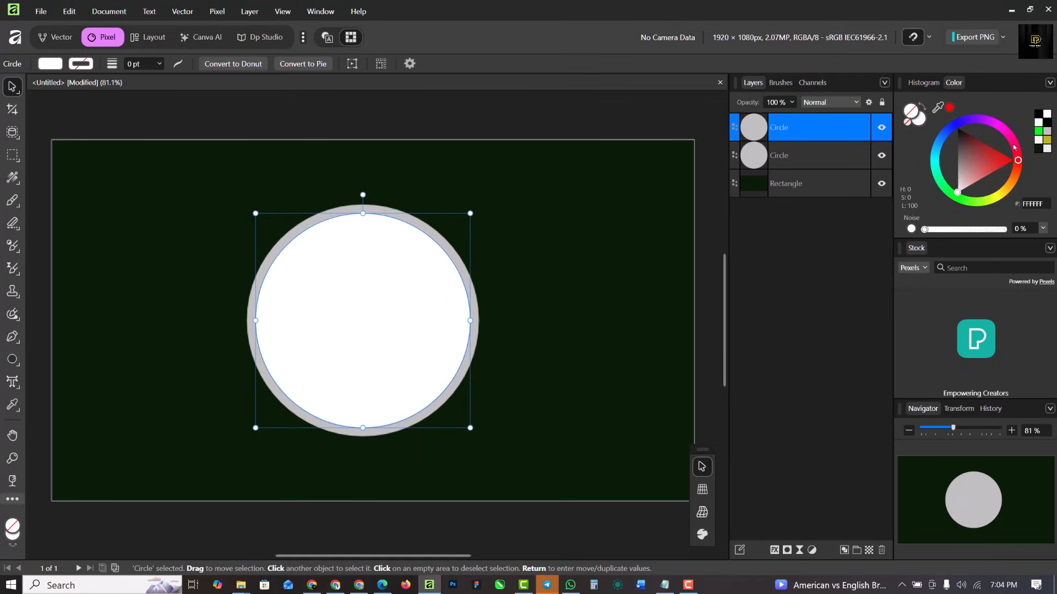
Add a smaller bright green (00FF02) duplicate of the white circle, concentric with it, leaving a wider white ring.
key("ctrl+plus")
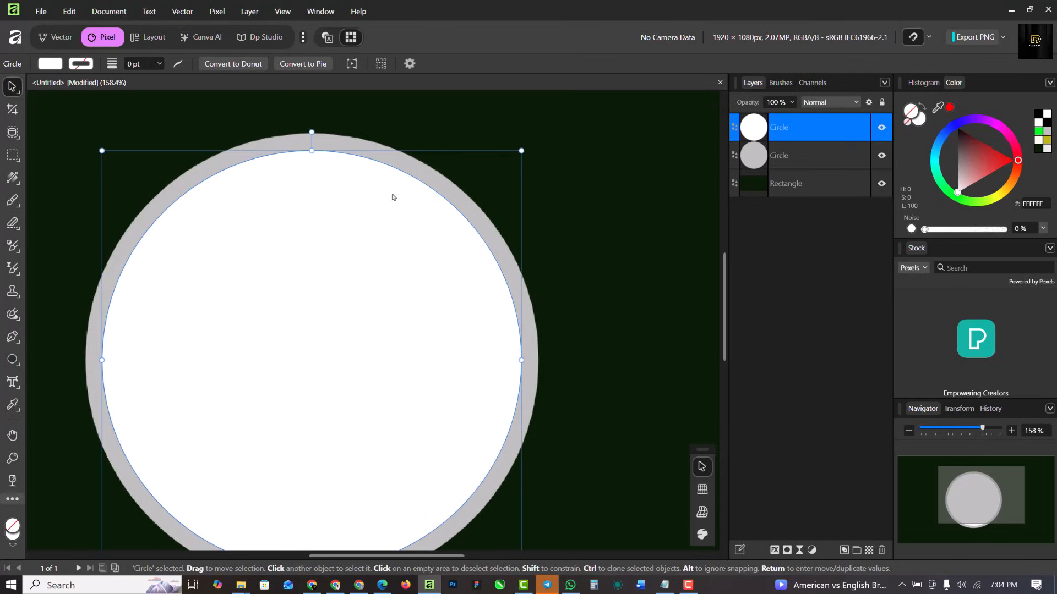
key("ctrl+j")
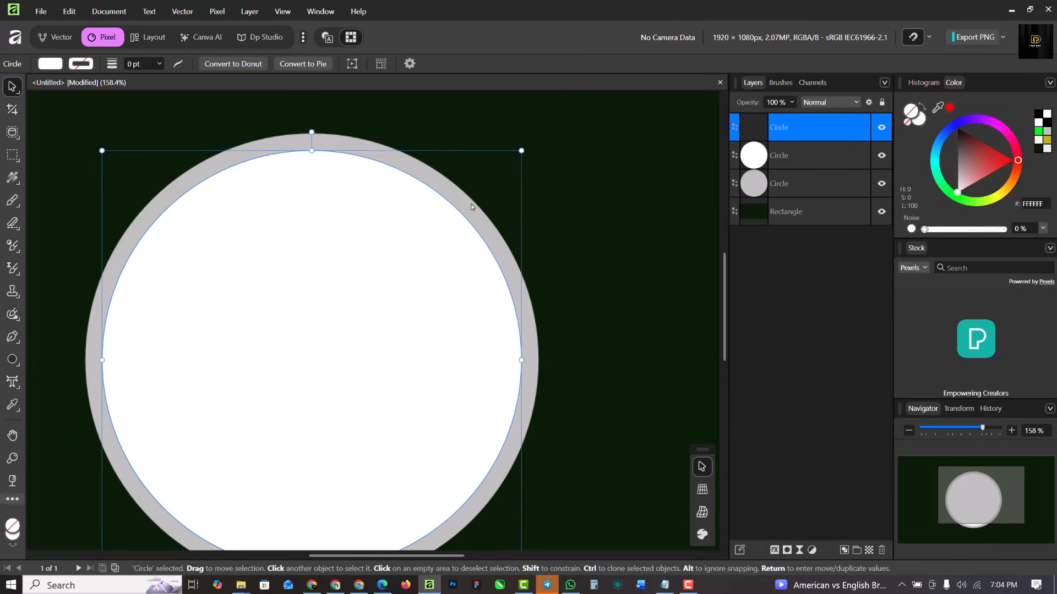
left_click_drag(525, 148, 497, 185)
left_click(1038, 130)
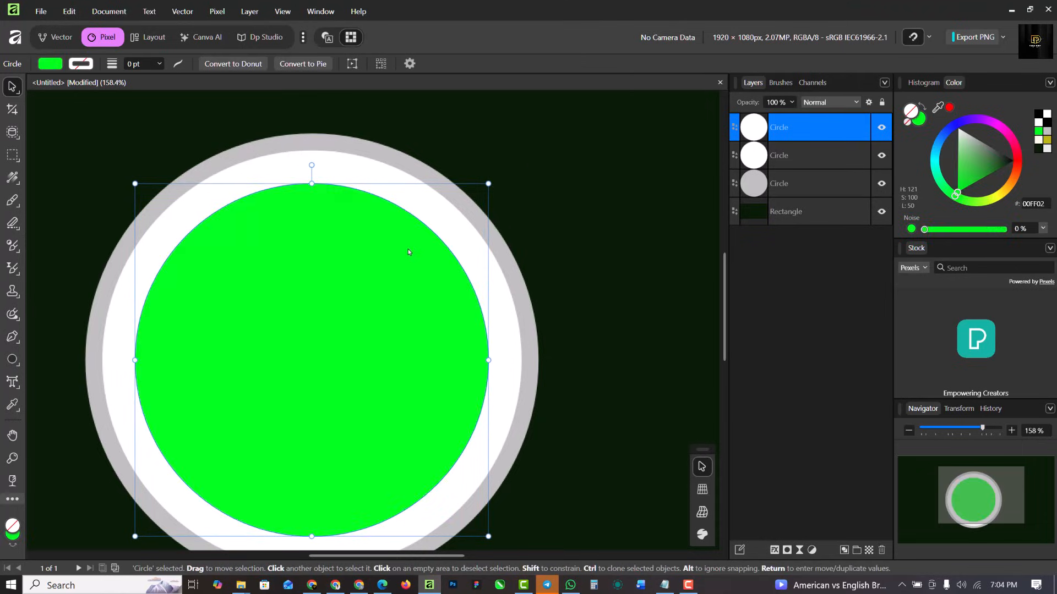
Enlarge the grey, white and green circles together about their common centre so they fill most of the canvas height.
scroll(407, 250, "down", 3)
left_click(523, 198)
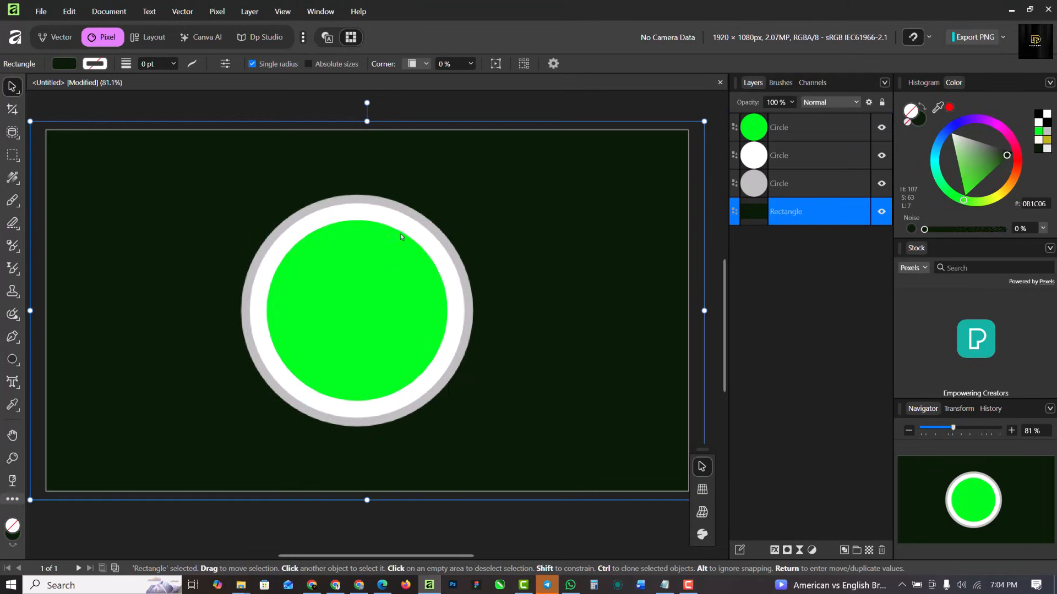
left_click(835, 191)
left_click(833, 131, "shift")
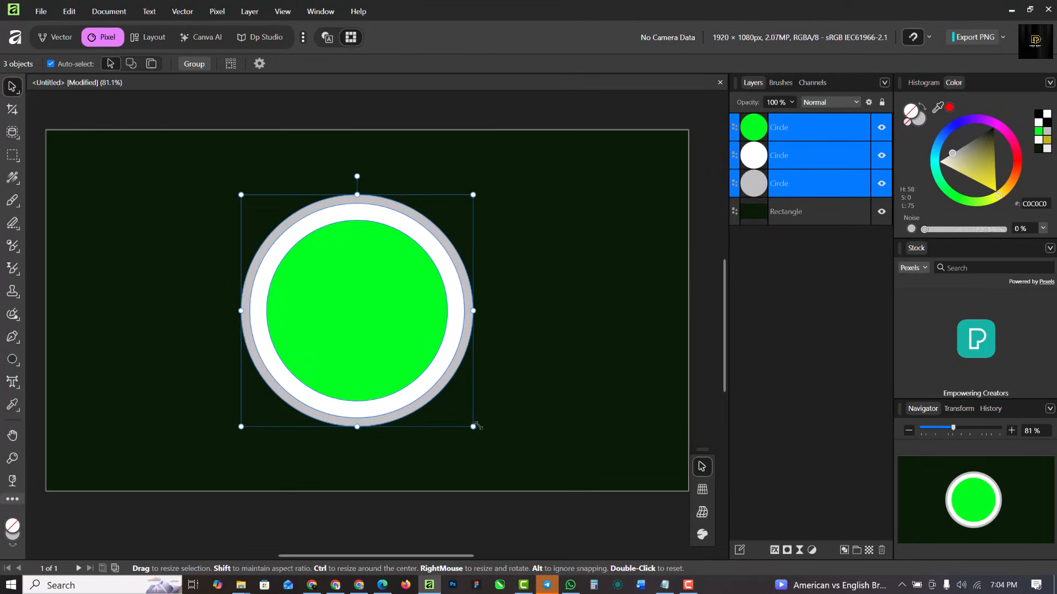
left_click_drag(474, 426, 495, 445)
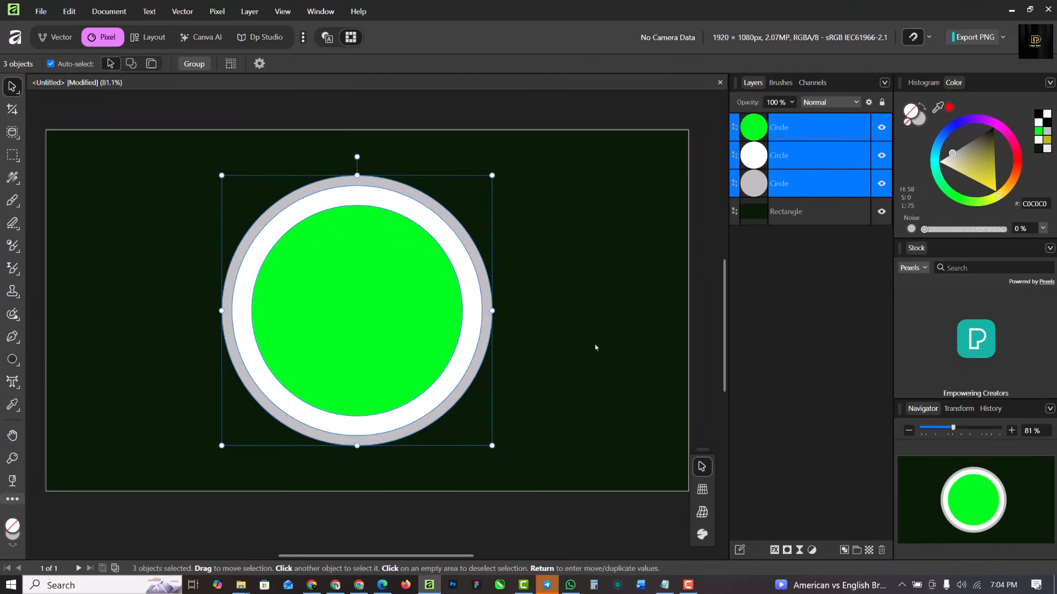
left_click(533, 299)
scroll(533, 299, "down", 2)
scroll(440, 229, "up", 4)
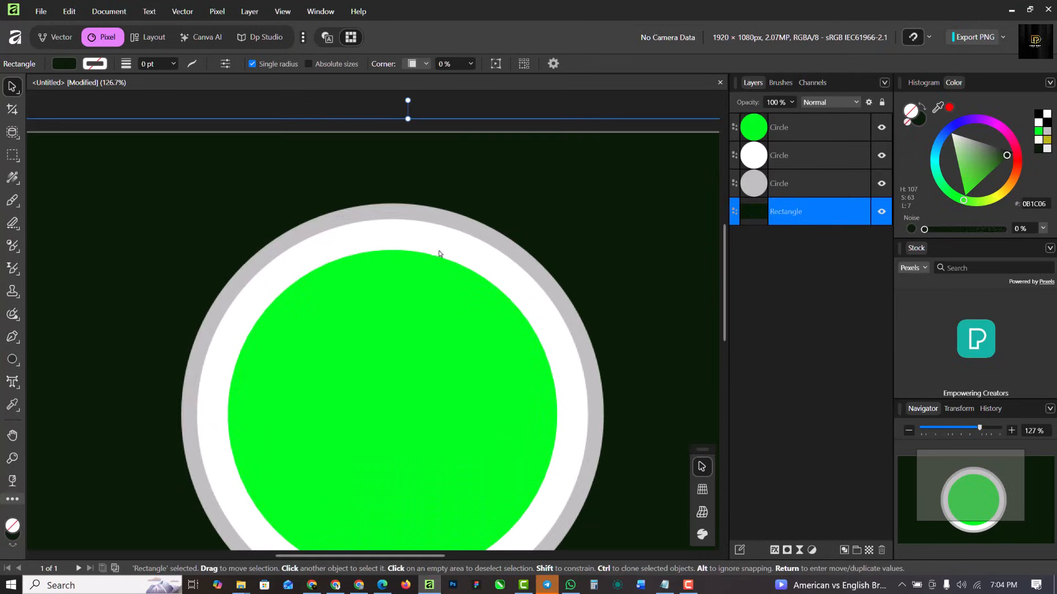
scroll(415, 255, "down", 1)
scroll(416, 255, "down", 1)
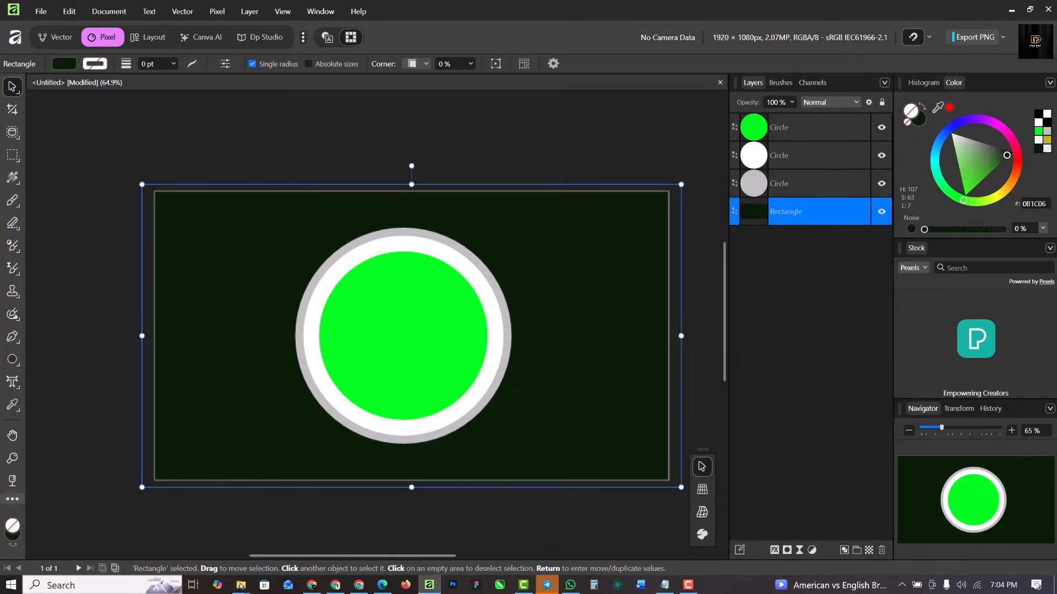
Switch to File Explorer and look through the POP OUT EFFECT folder and the PNG folder within PREMIUM IMAGES'.
mouse_move(240, 584)
left_click(294, 523)
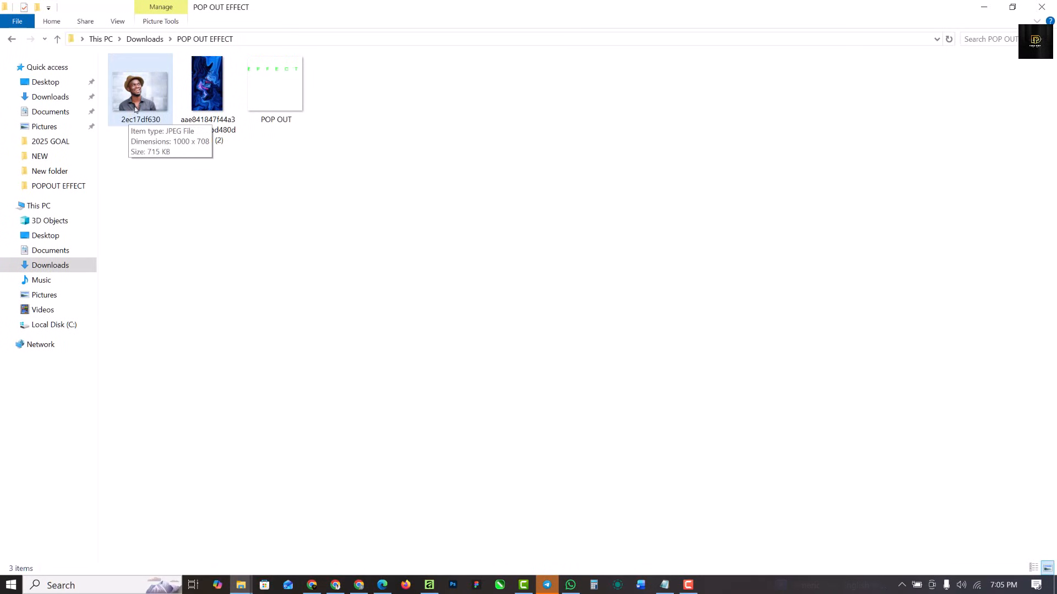
left_click(240, 585)
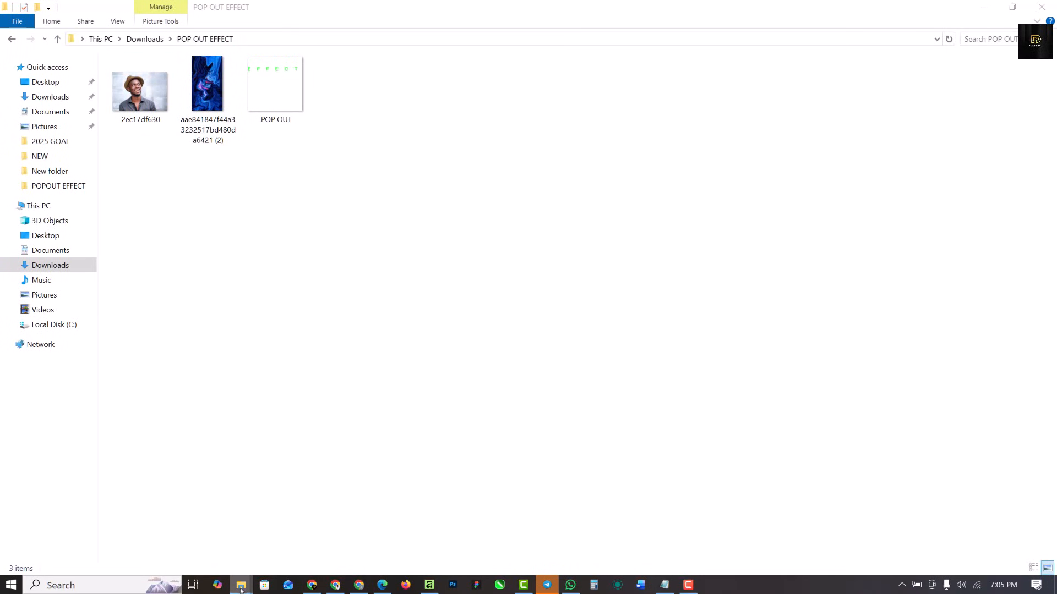
left_click(175, 531)
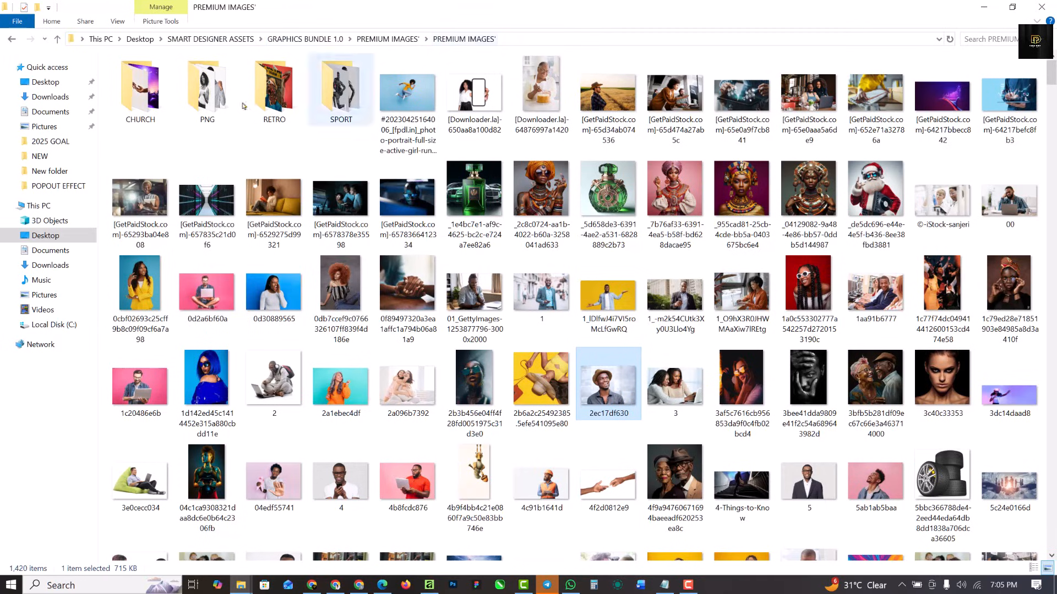
double_click(217, 95)
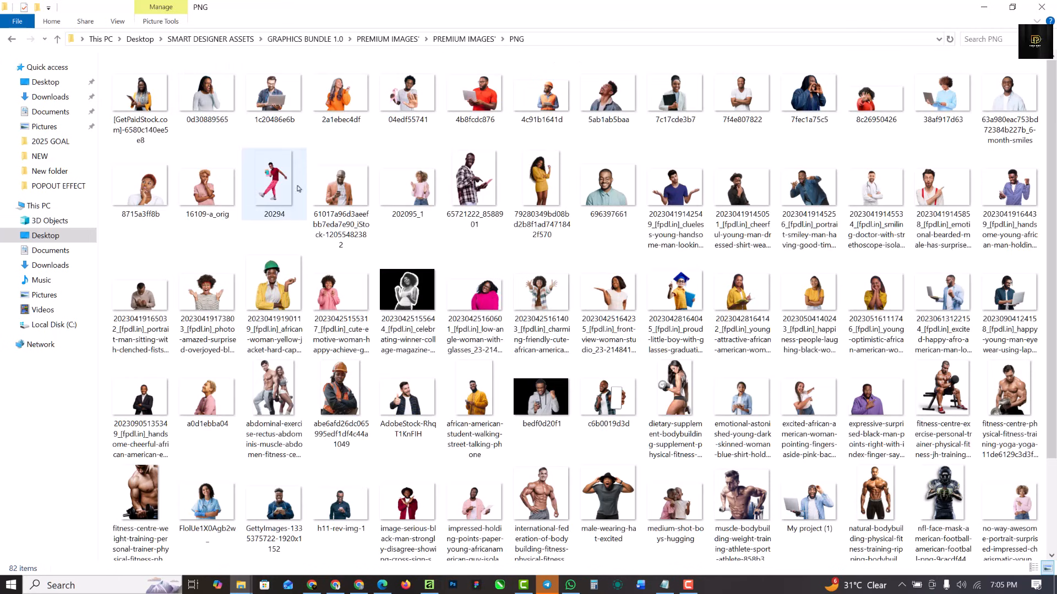
key("alt+Left")
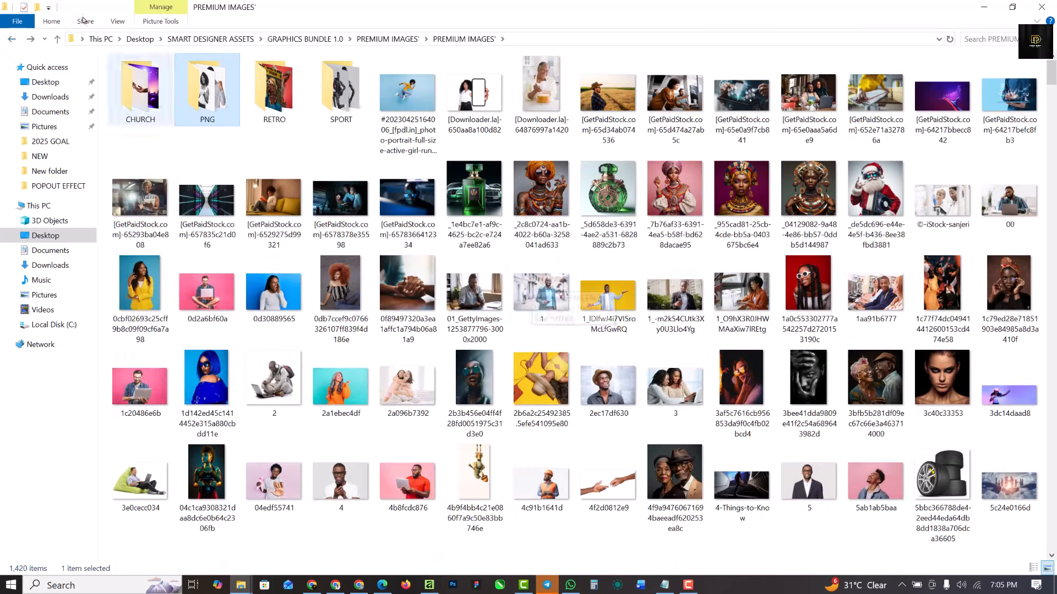
Open the inner PREMIUM FLYERS TEMPLATE folder in GRAPHICS BUNDLE 1.0 under SMART DESIGNER ASSETS.
left_click(210, 38)
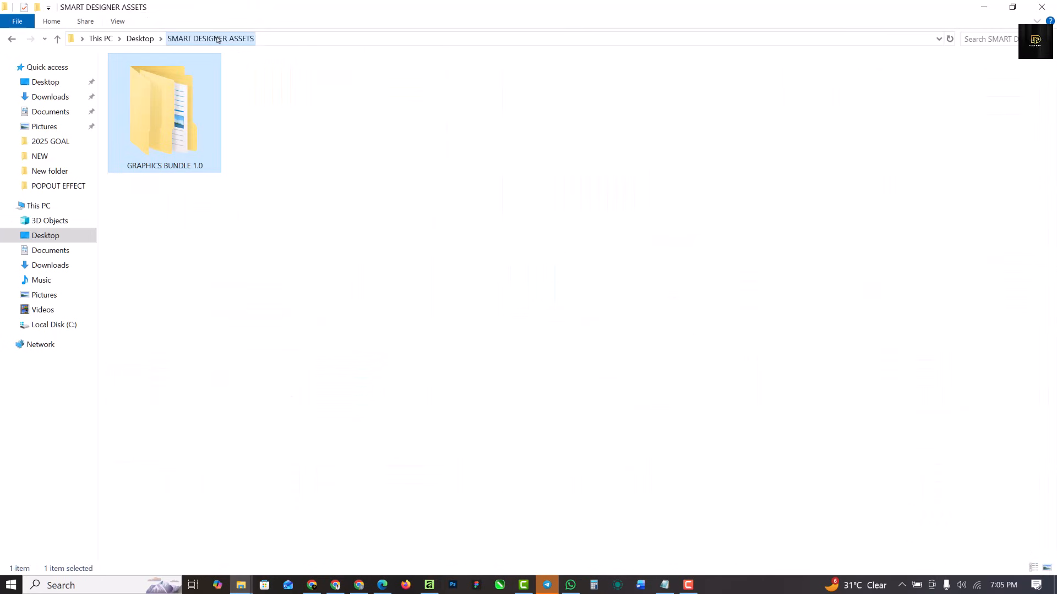
double_click(168, 121)
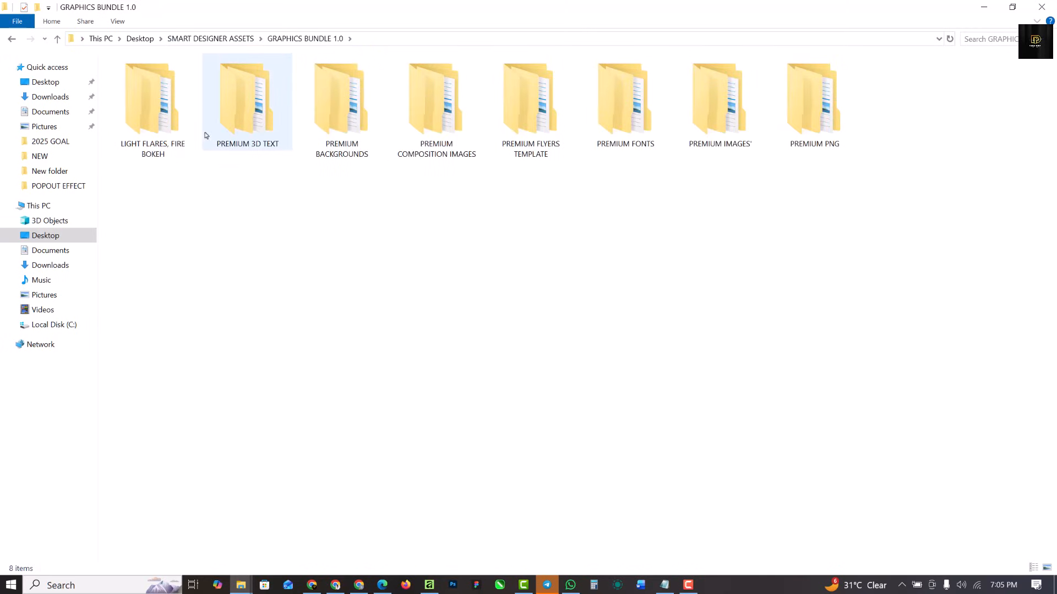
left_click(542, 111)
double_click(542, 111)
double_click(158, 77)
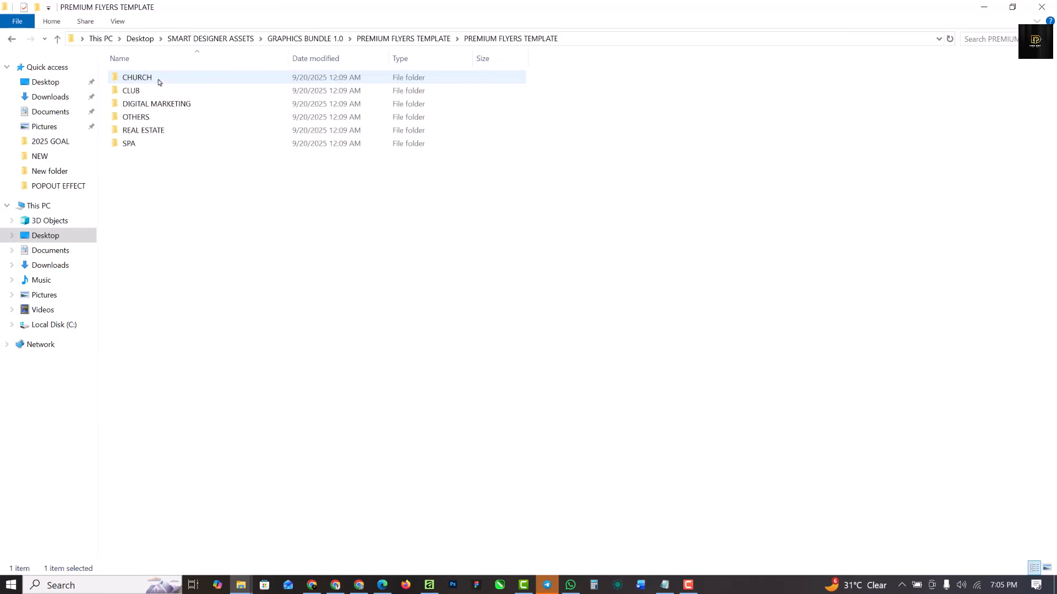
Examine the flyer templates in the CHURCH, CLUB and DIGITAL MARKETING folders.
double_click(137, 78)
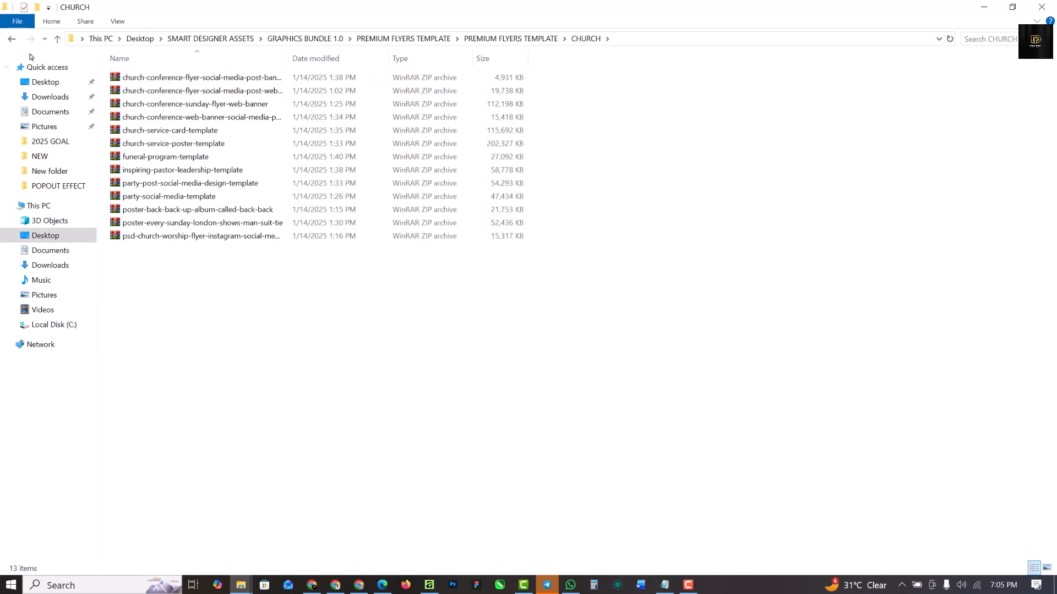
left_click(11, 39)
key("Down")
key("Return")
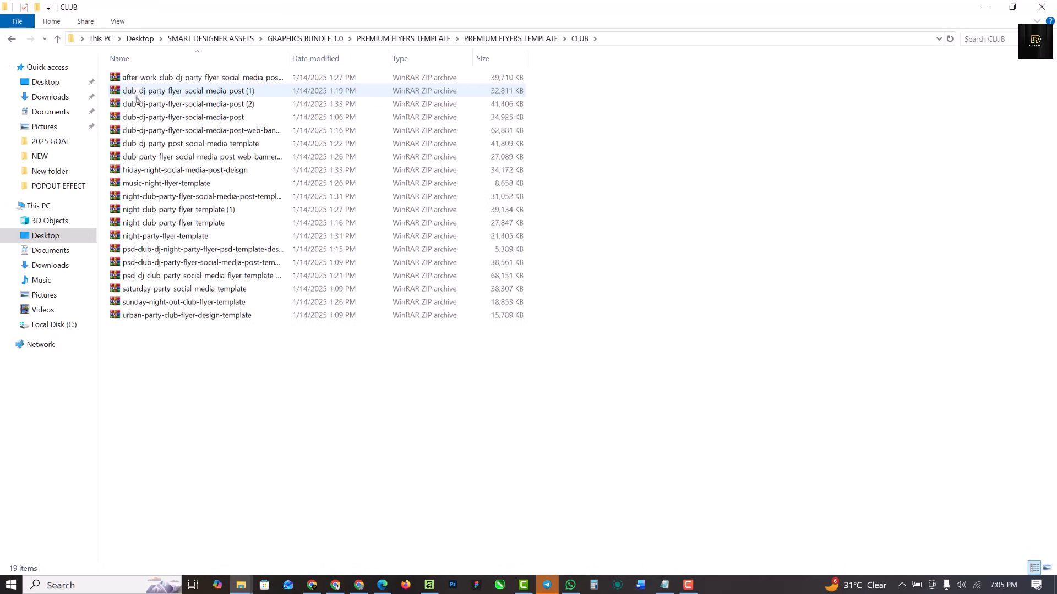
left_click(10, 38)
double_click(159, 104)
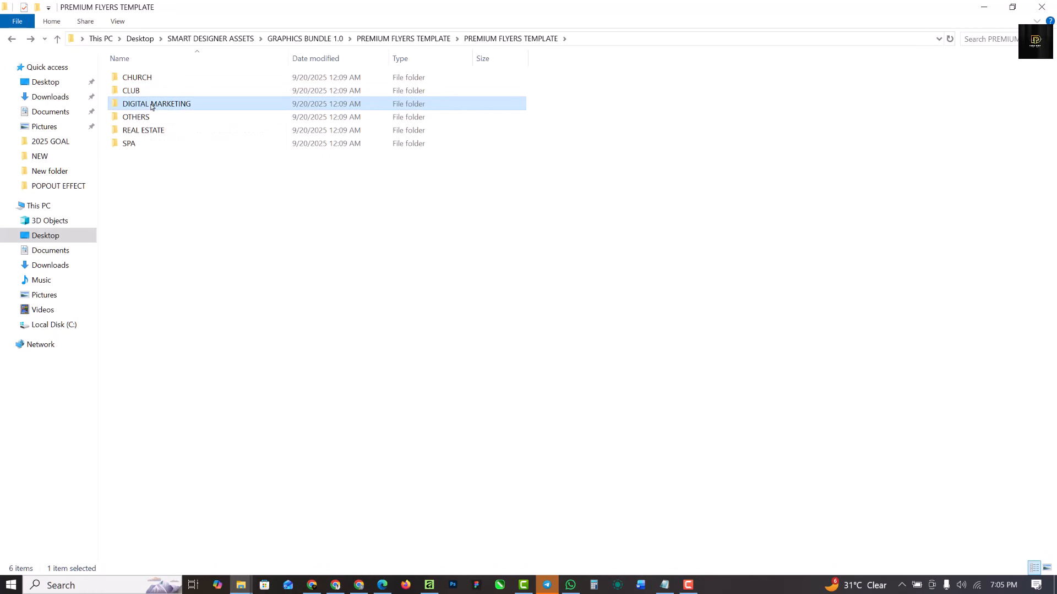
left_click(11, 38)
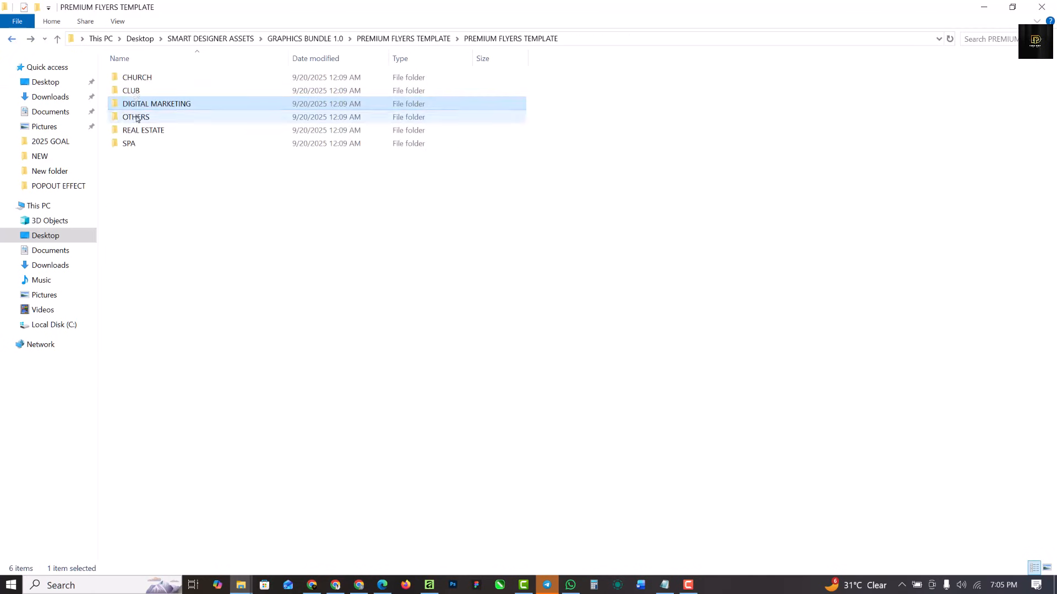
Look into the OTHERS flyer template folder and return to the GRAPHICS BUNDLE 1.0 folder.
double_click(141, 117)
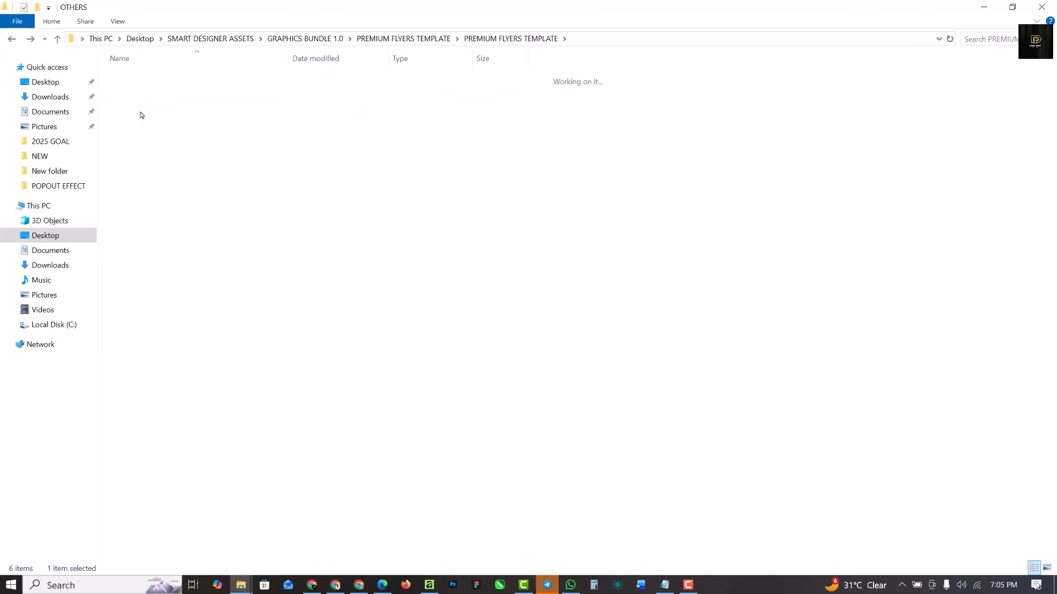
left_click(10, 40)
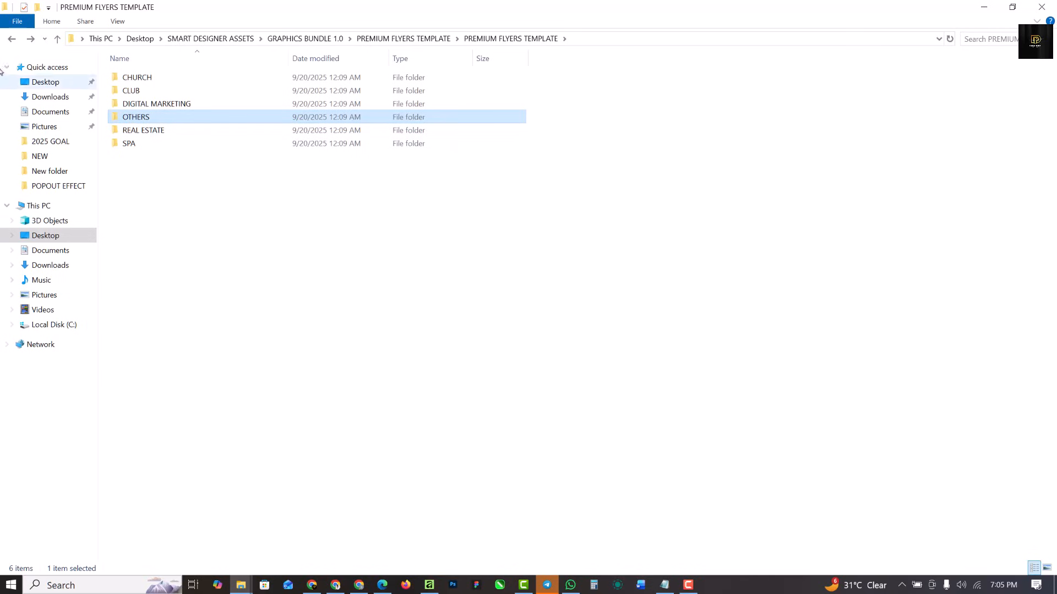
left_click(11, 40)
left_click(11, 39)
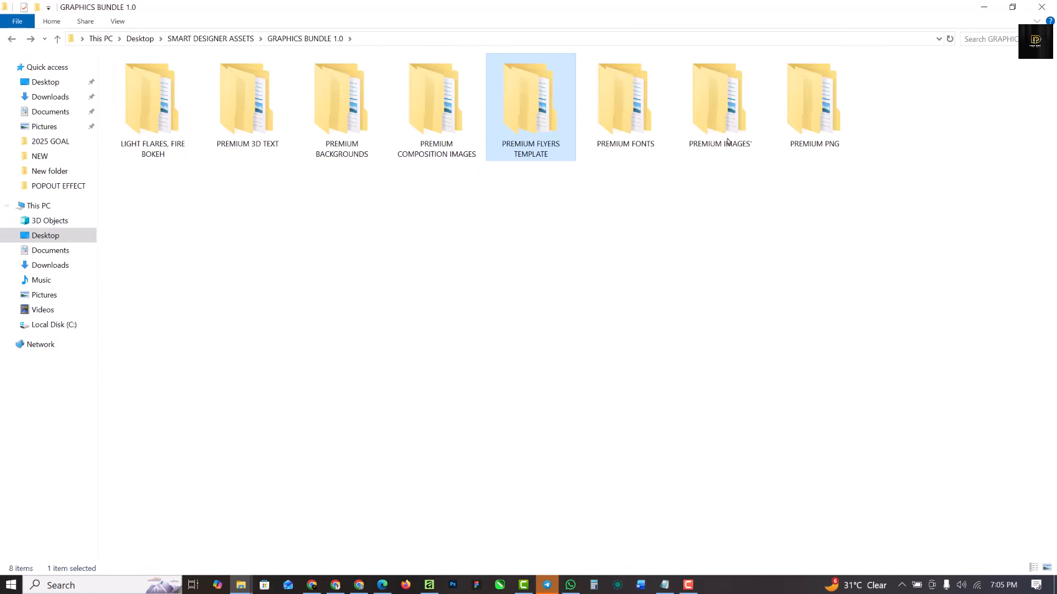
Open the inner PREMIUM IMAGES' folder and preview the 2ec17df630 photo of the man in the straw hat.
double_click(729, 119)
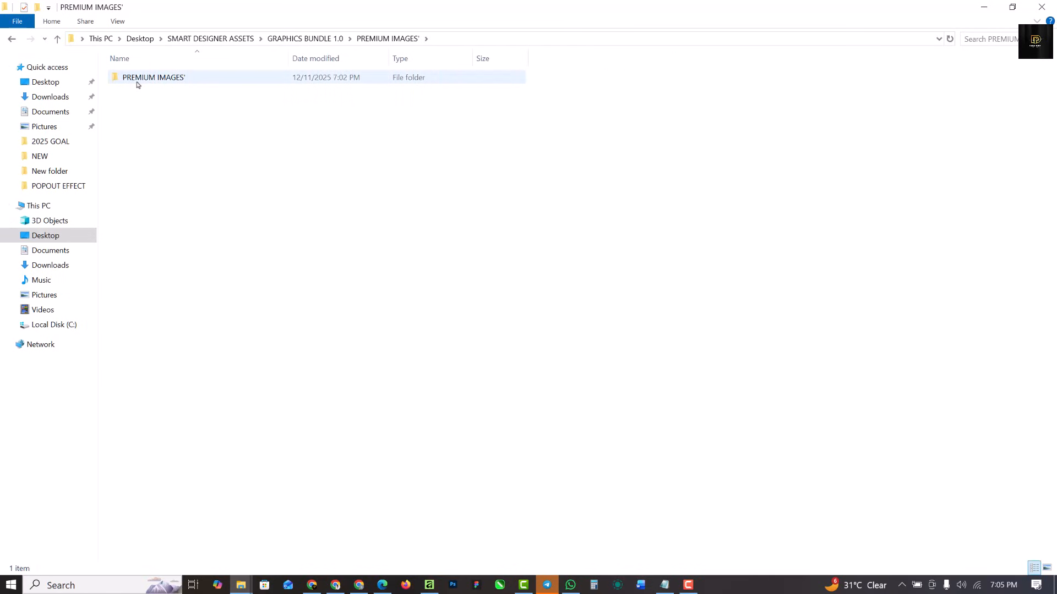
double_click(137, 85)
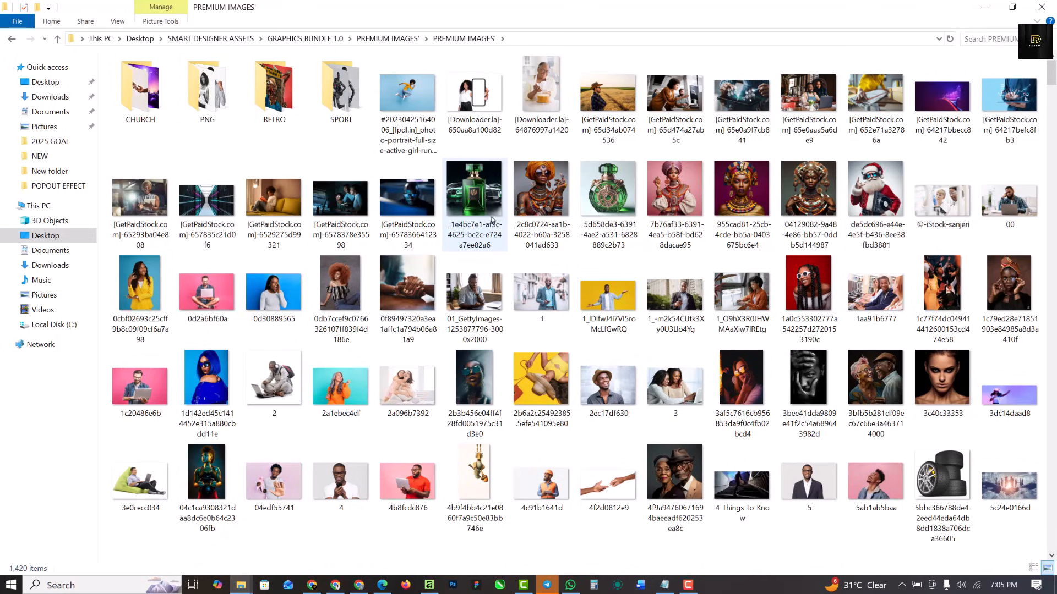
scroll(491, 219, "down", 2)
scroll(491, 219, "up", 2)
left_click(603, 406)
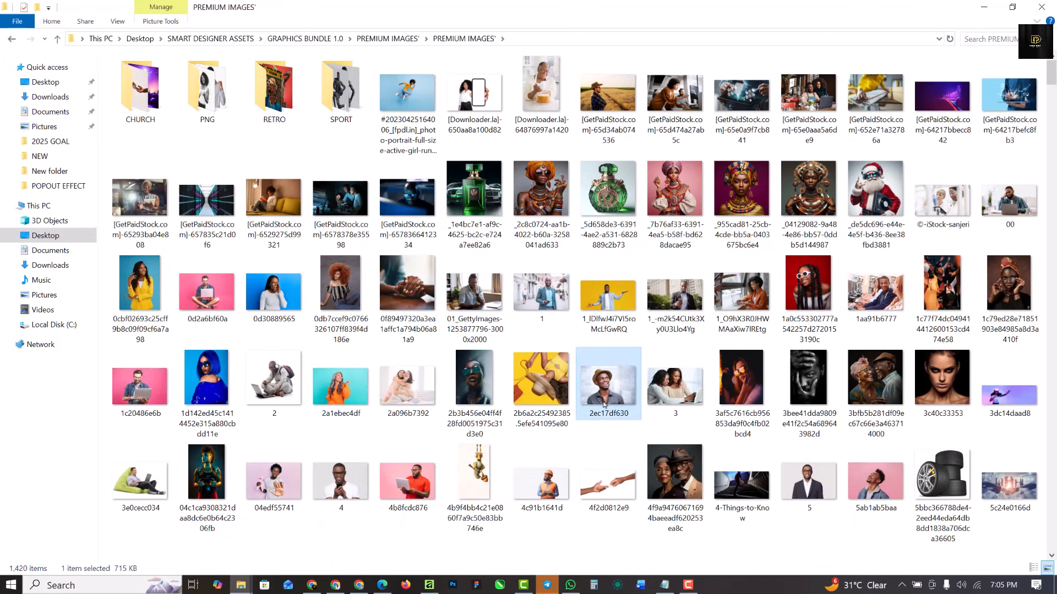
double_click(604, 406)
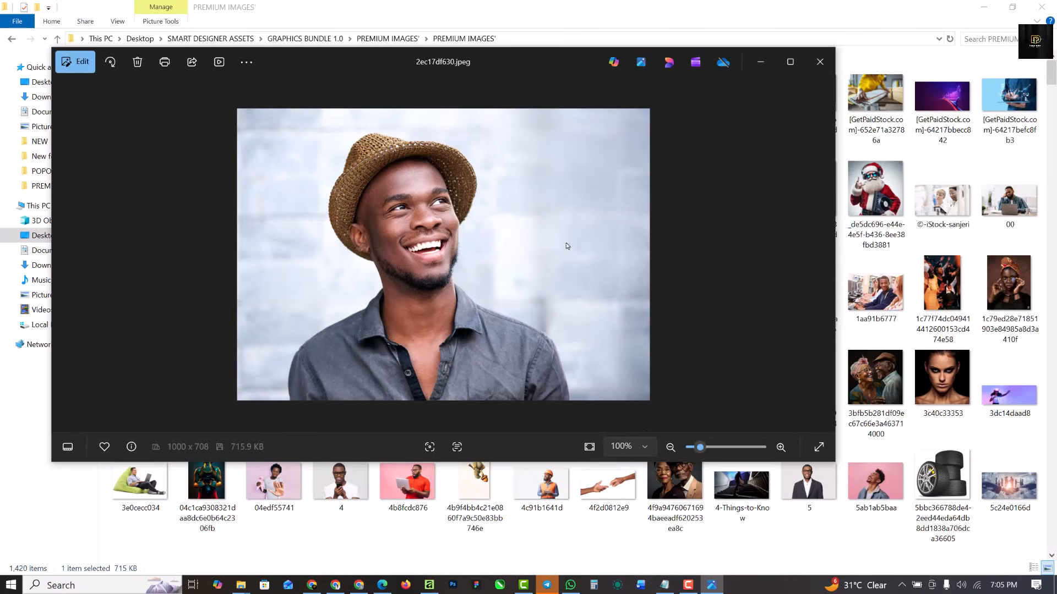
left_click(819, 62)
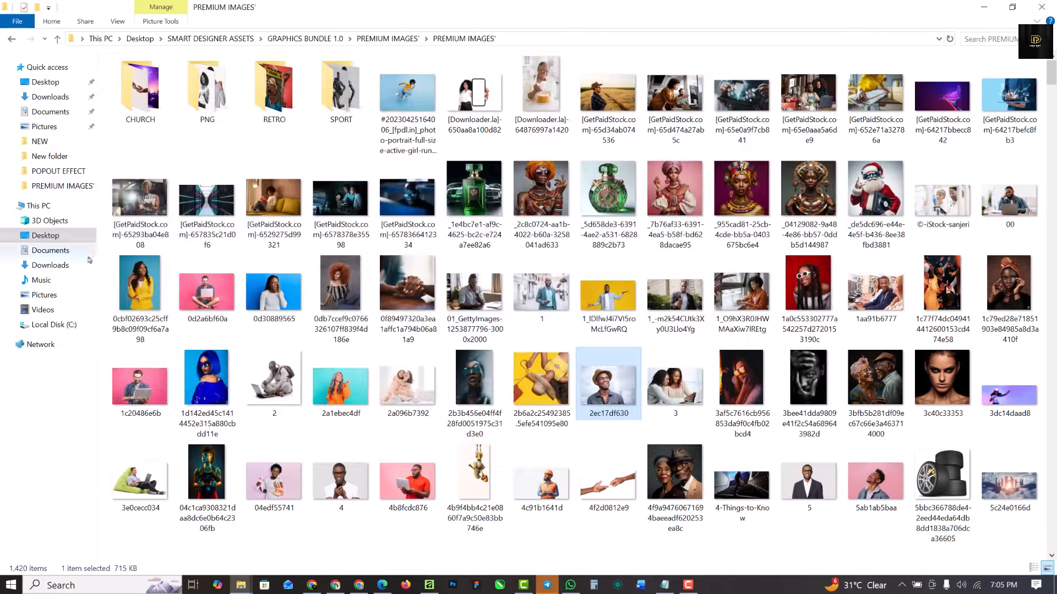
Place the 2ec17df630 photo from the POP OUT EFFECT folder over the circles, as the topmost layer in Affinity.
left_click(982, 8)
left_click(144, 95)
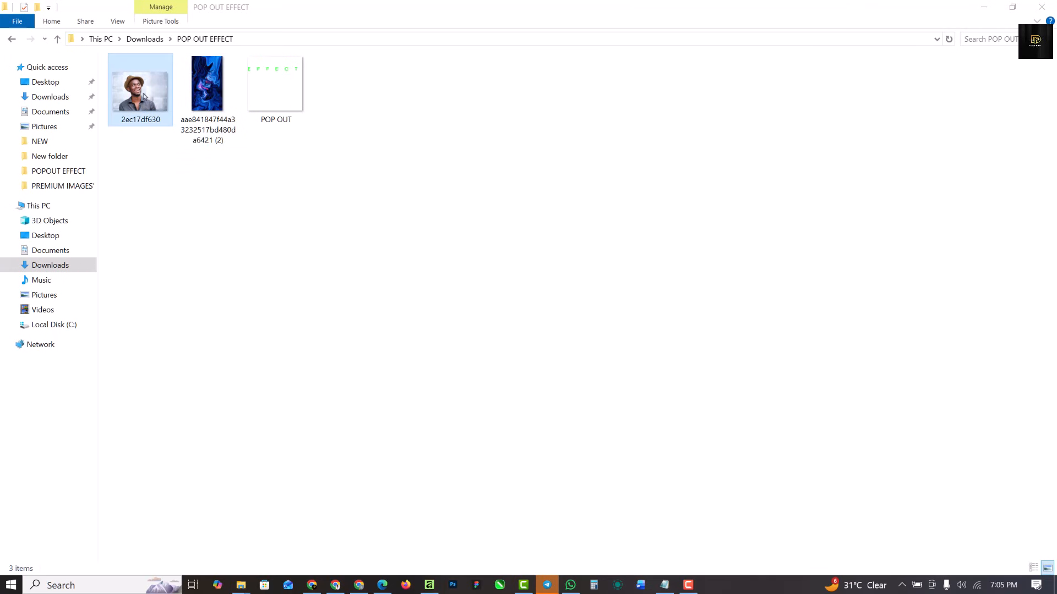
left_click_drag(144, 96, 426, 484)
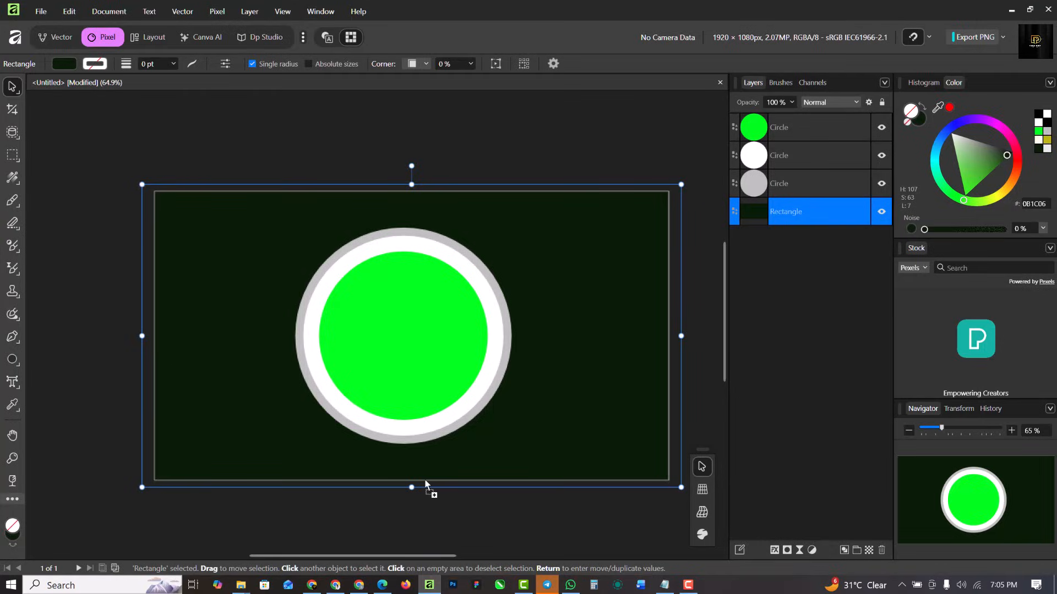
left_click_drag(212, 279, 420, 313)
left_click_drag(837, 211, 840, 114)
left_click_drag(466, 321, 467, 343)
scroll(476, 346, "up", 3)
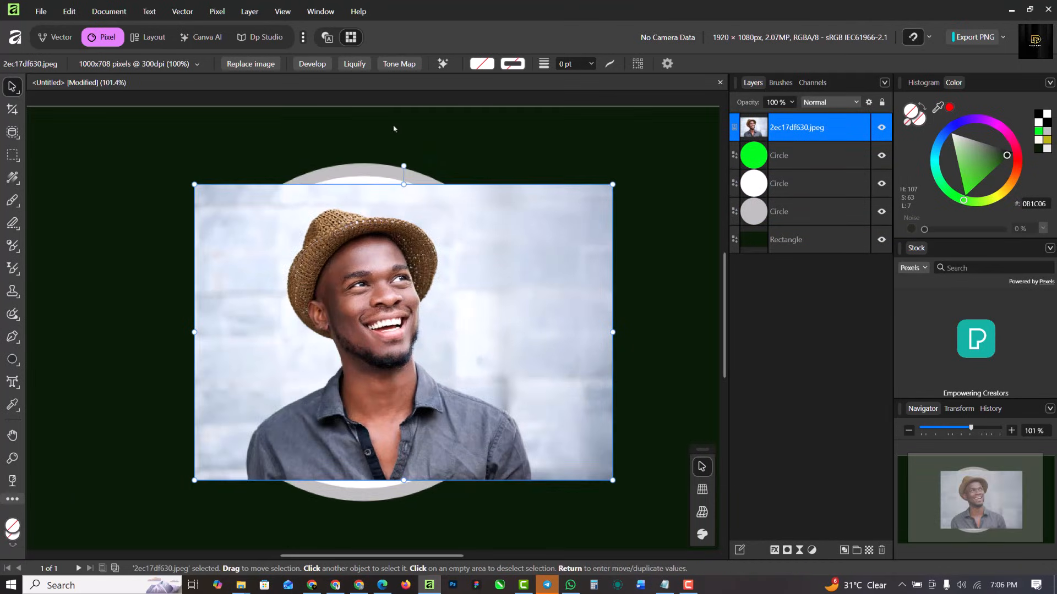
Remove the background from the portrait photo and dismiss the Assistant notice.
left_click(443, 63)
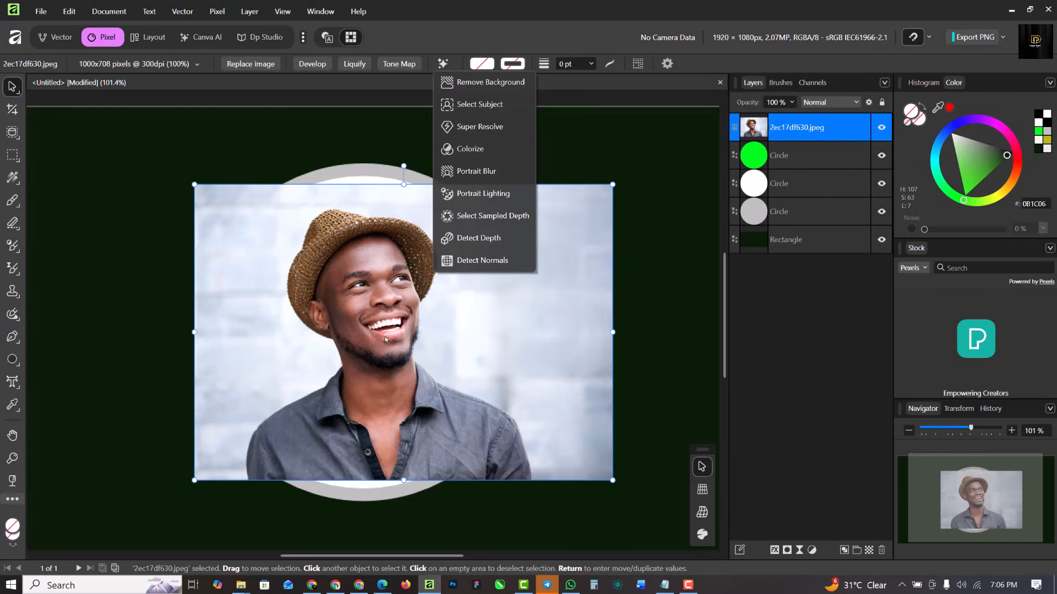
left_click(484, 82)
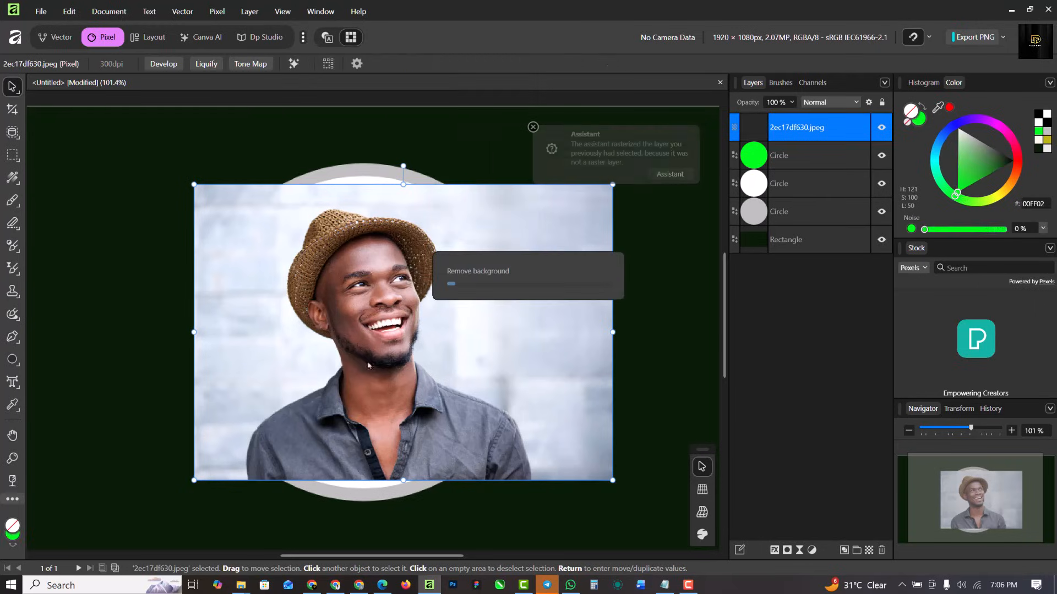
left_click(532, 127)
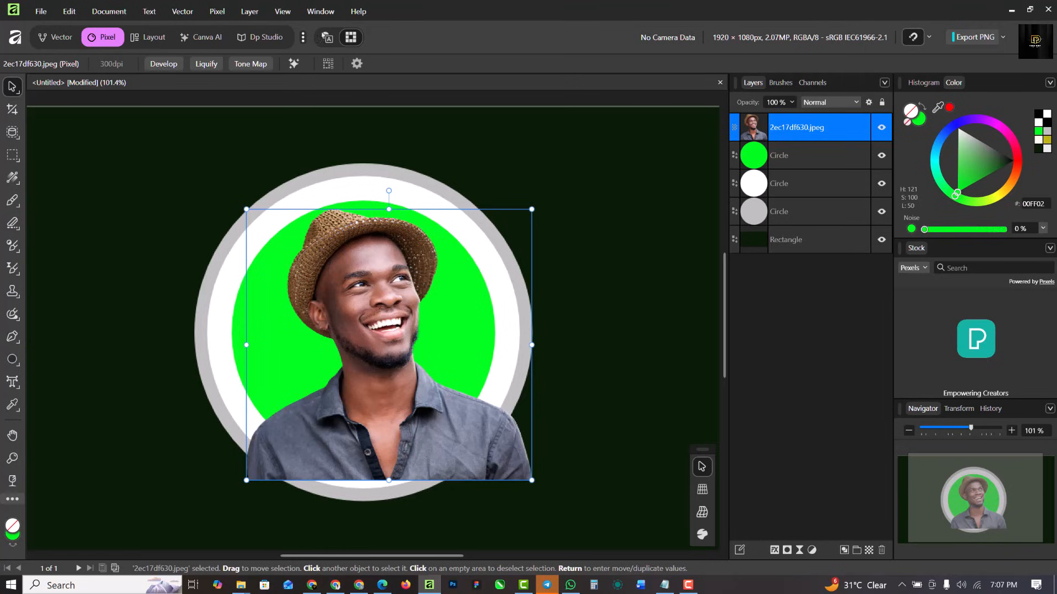
Enlarge the portrait cutout and move it up so the hat rises above the circles and the shoulders overlap their lower part.
scroll(414, 307, "up", 4)
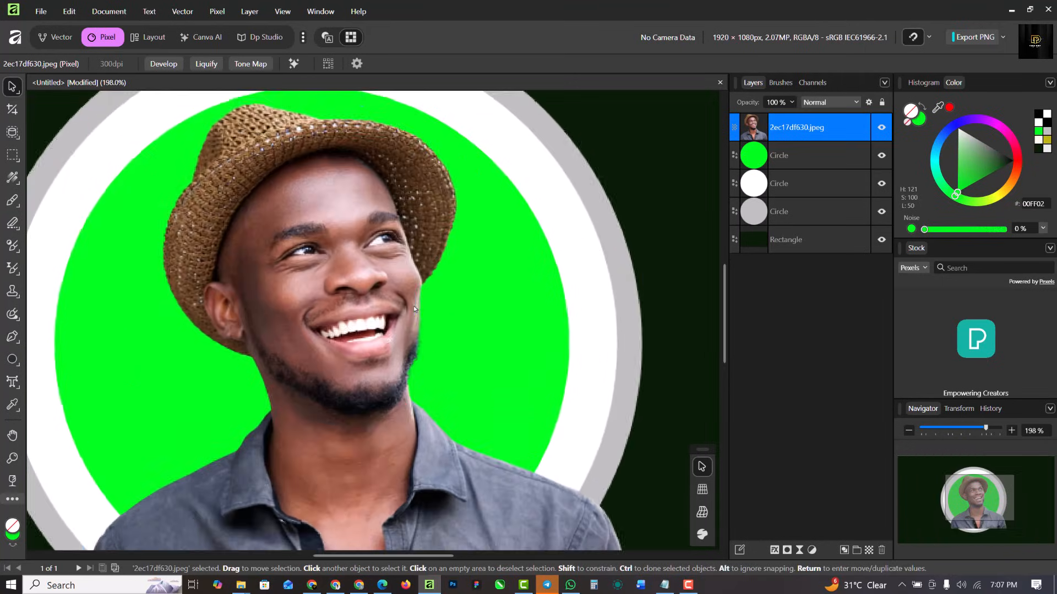
scroll(413, 306, "down", 6)
scroll(365, 304, "up", 5)
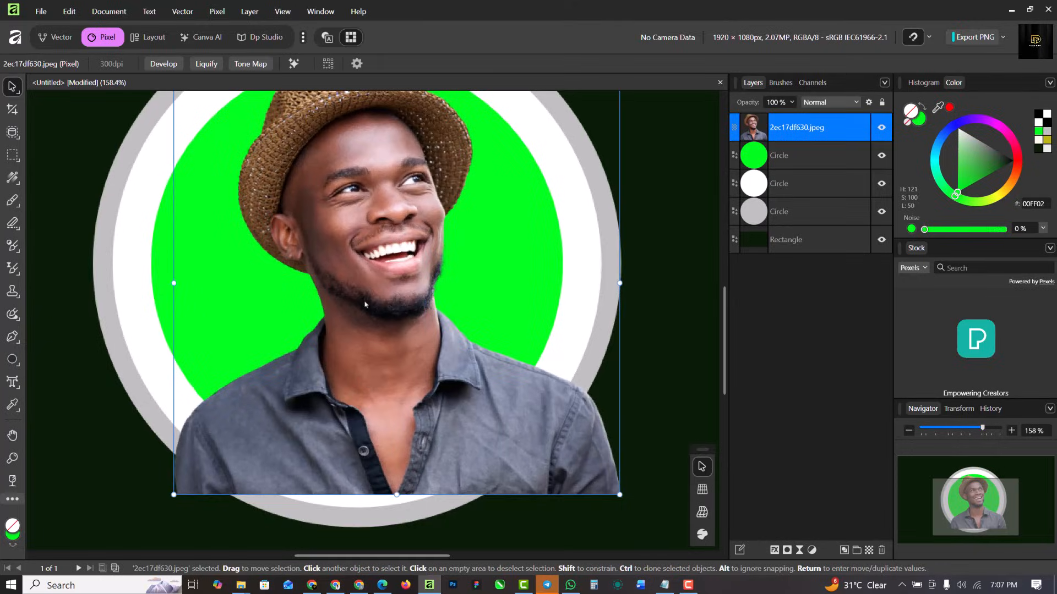
scroll(365, 304, "down", 4)
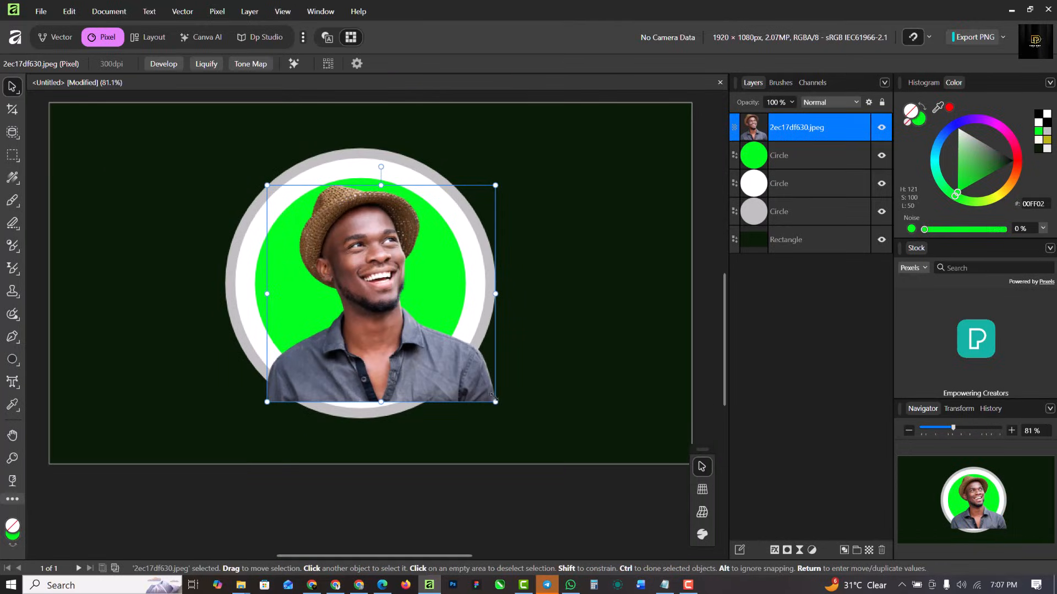
left_click_drag(496, 402, 511, 417)
left_click_drag(438, 399, 438, 376)
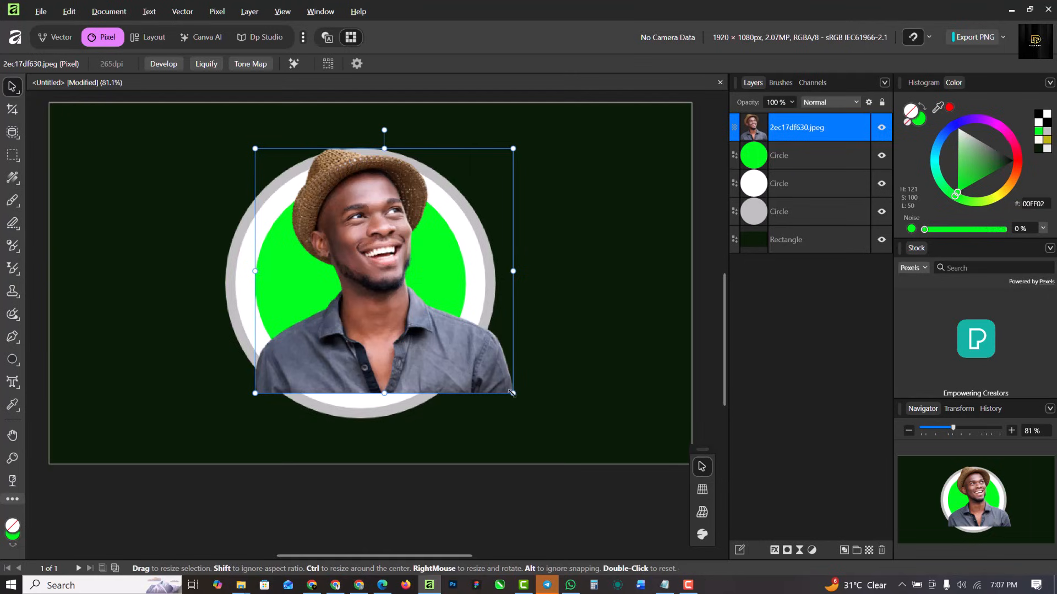
left_click_drag(512, 393, 534, 408)
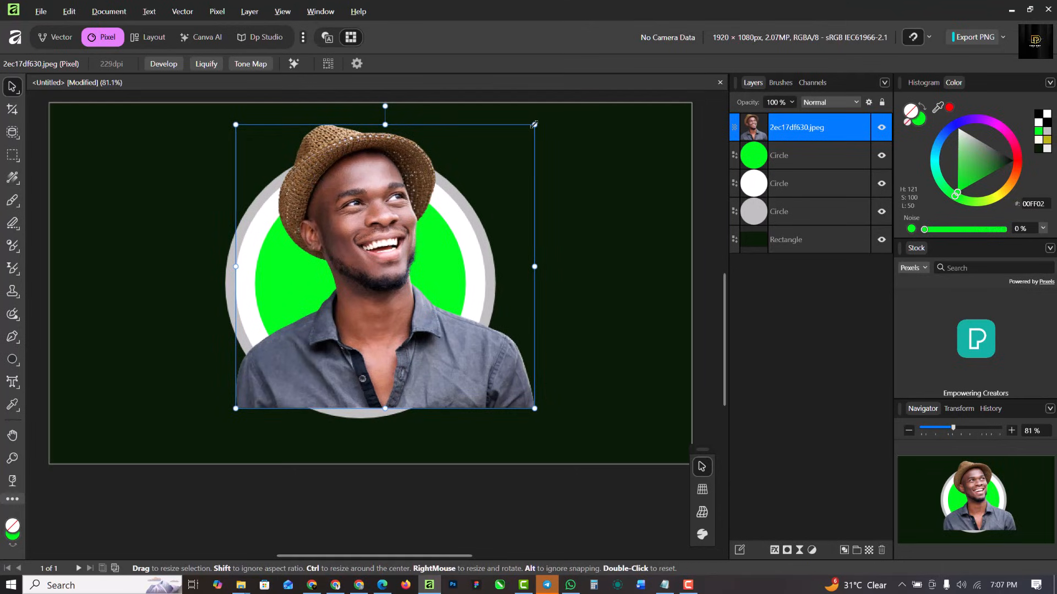
left_click_drag(534, 125, 539, 120)
Duplicate the portrait layer, hide the upper copy and clip the lower copy inside the green circle.
scroll(407, 389, "down", 3)
scroll(408, 359, "up", 1)
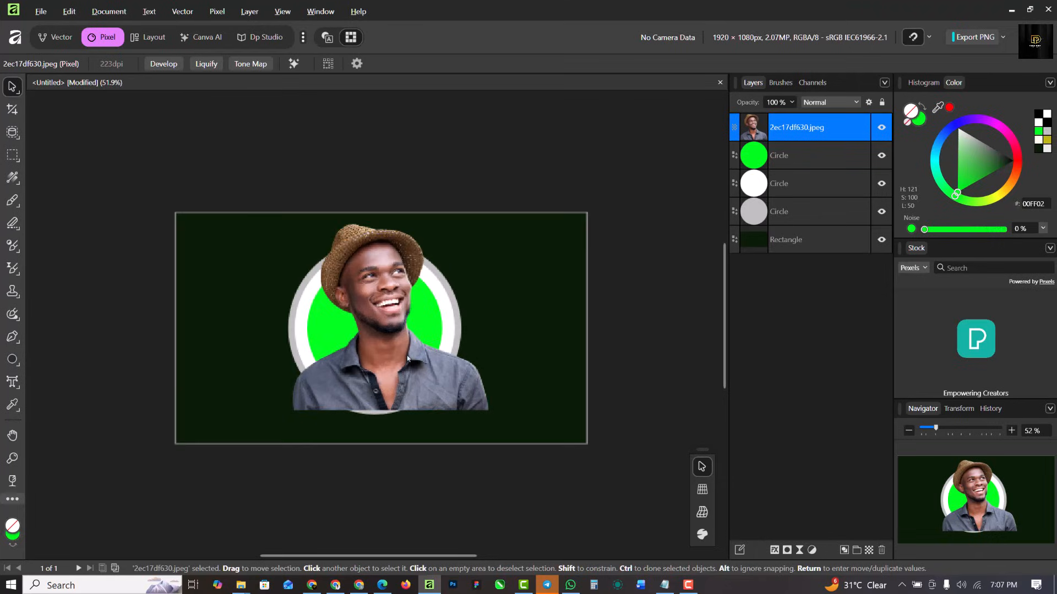
key("ctrl+j")
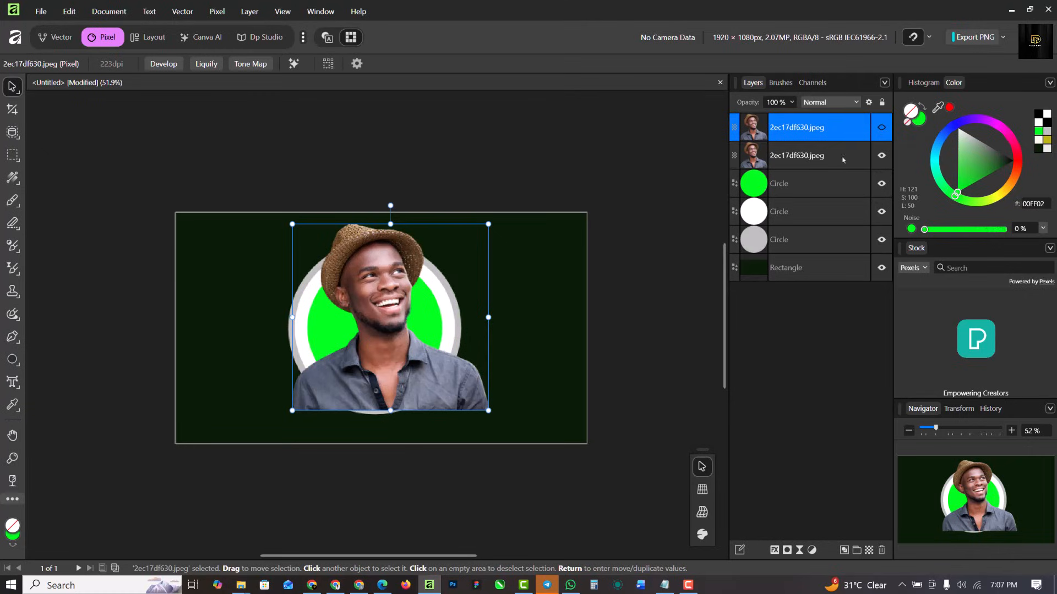
left_click(817, 159)
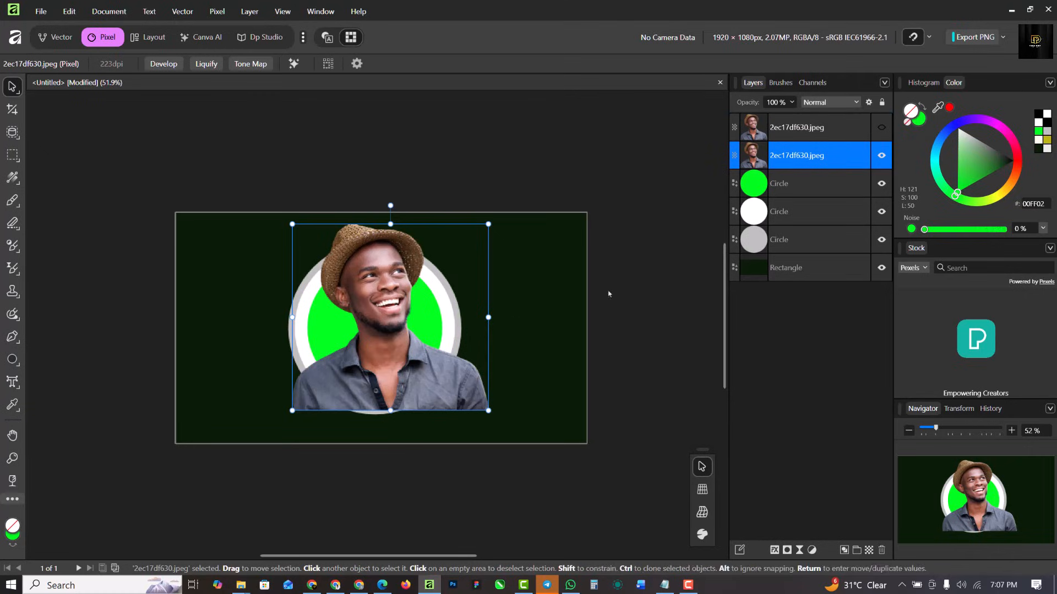
left_click(881, 157)
left_click(881, 157)
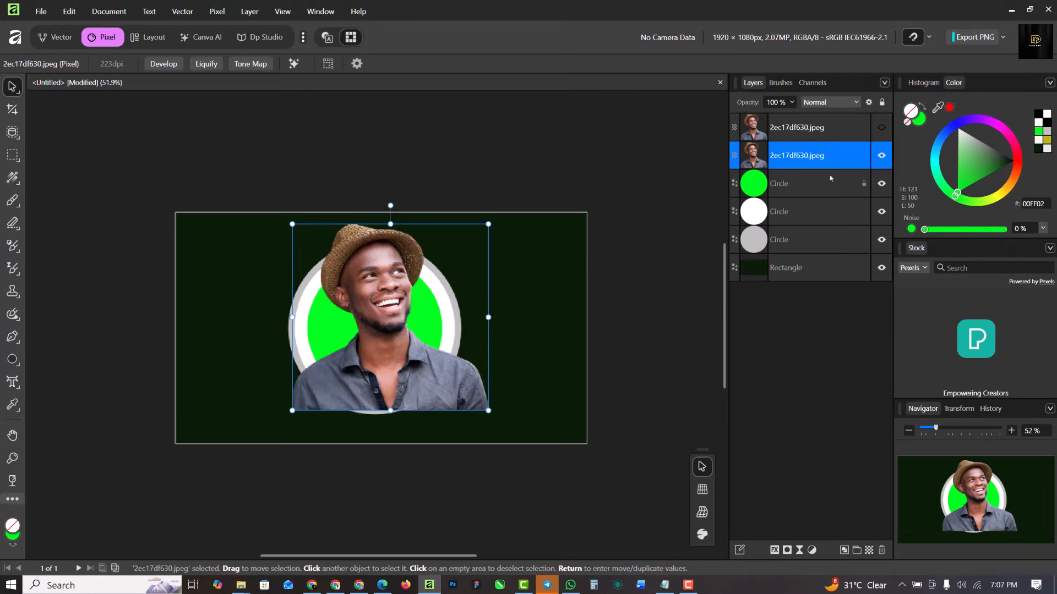
left_click_drag(836, 157, 837, 185)
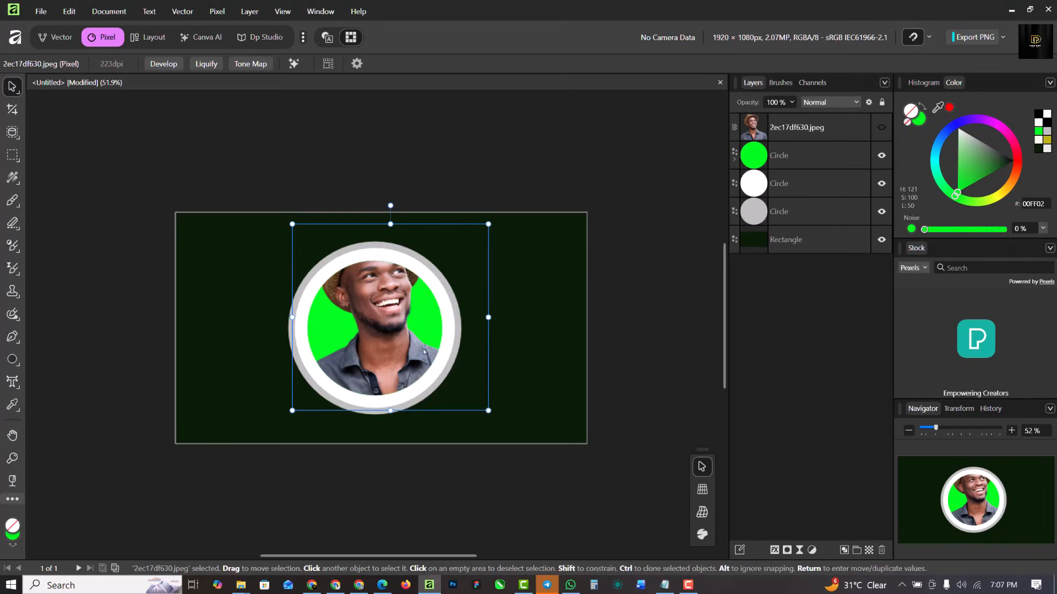
Show the top portrait layer again and add a mask to it.
left_click(881, 128)
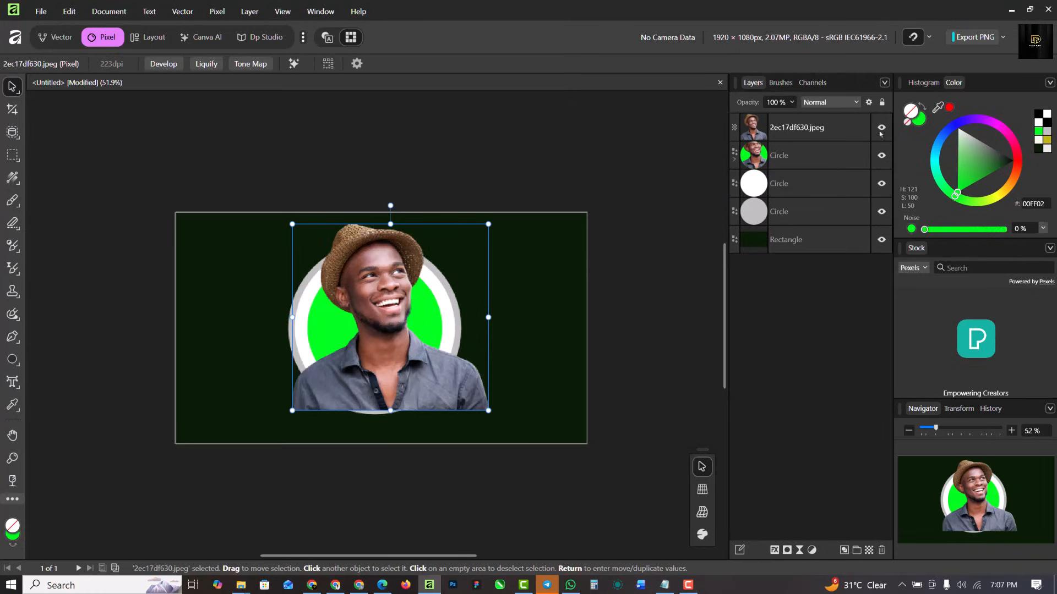
key("ctrl+plus")
left_click(811, 137)
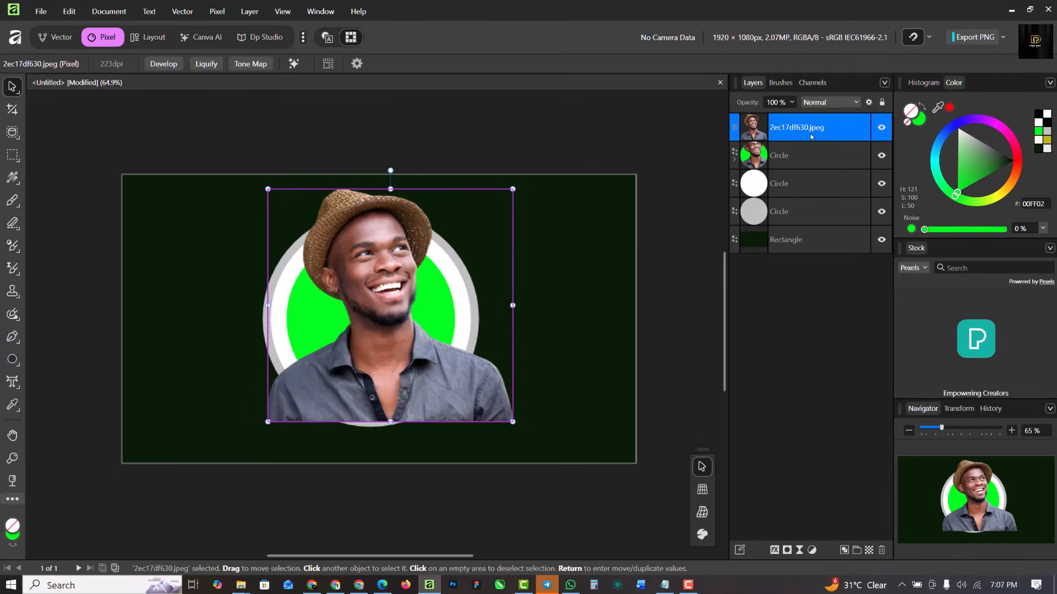
left_click(787, 550)
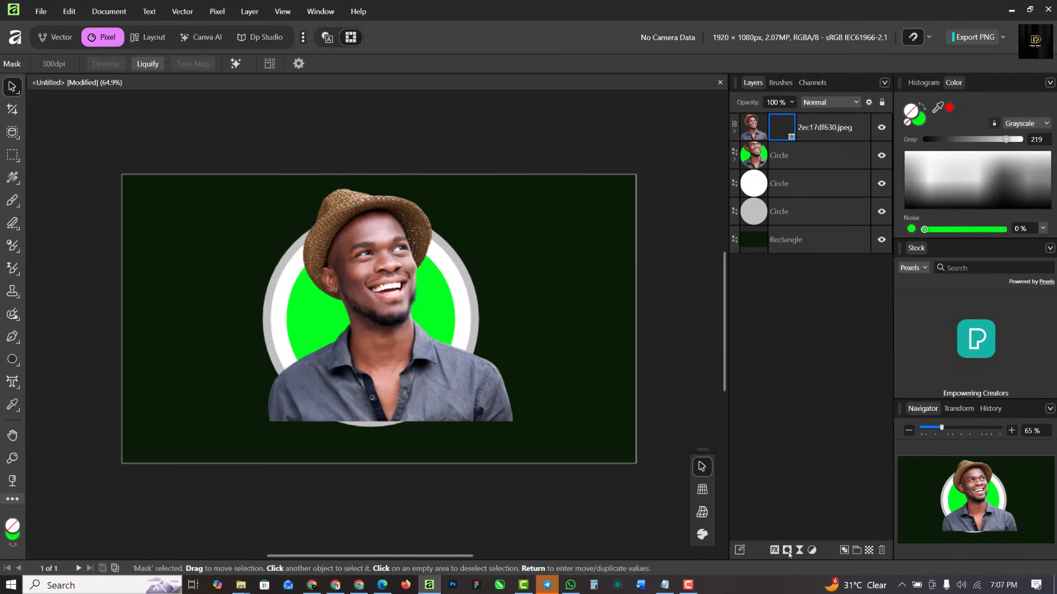
left_click(785, 133)
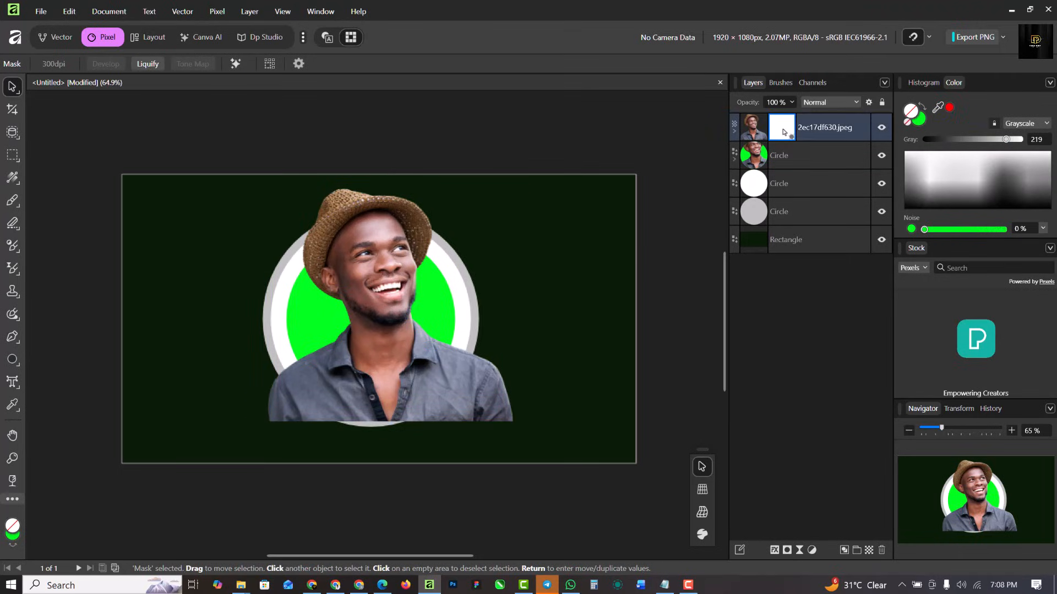
Set up the Paint Brush at 285 px for the portrait mask, undoing the test strokes over the shirt.
left_click(12, 201)
left_click(50, 196)
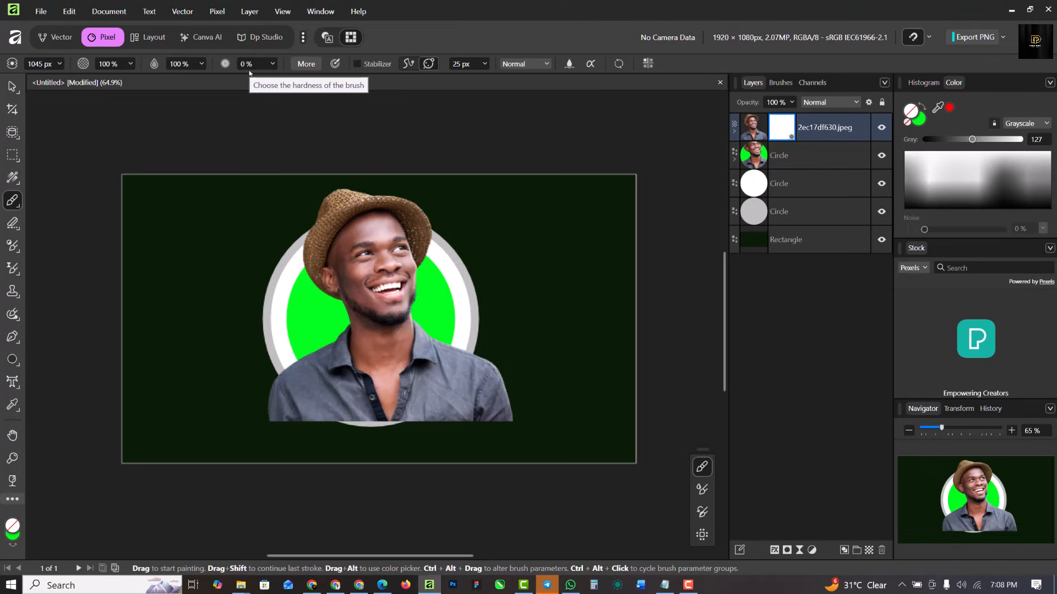
left_click_drag(396, 405, 259, 425)
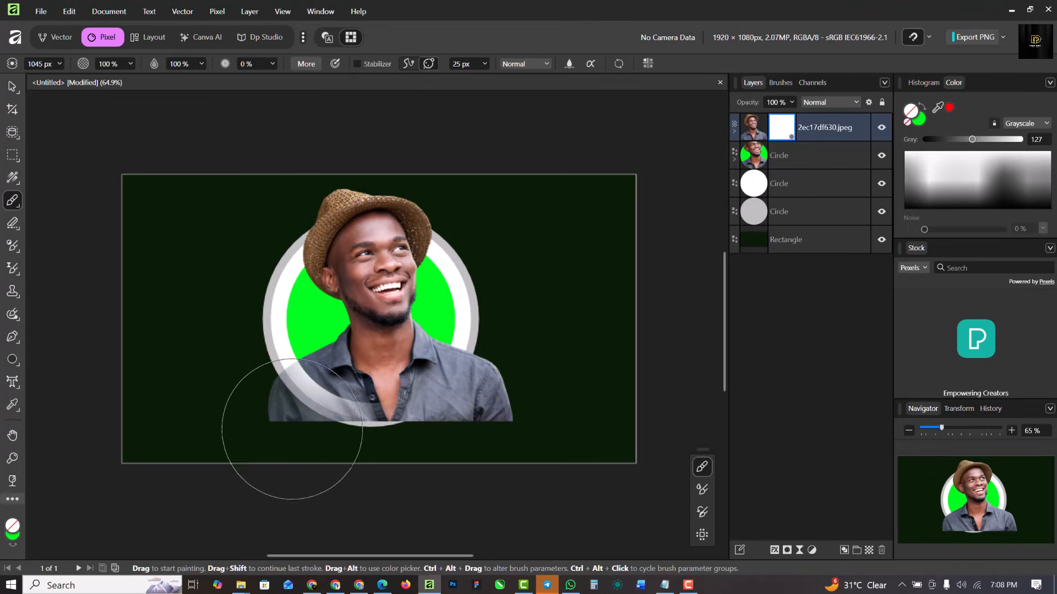
key("ctrl+z")
left_click(251, 401)
key("bracketleft")
key("bracketleft")
key("bracketleft")
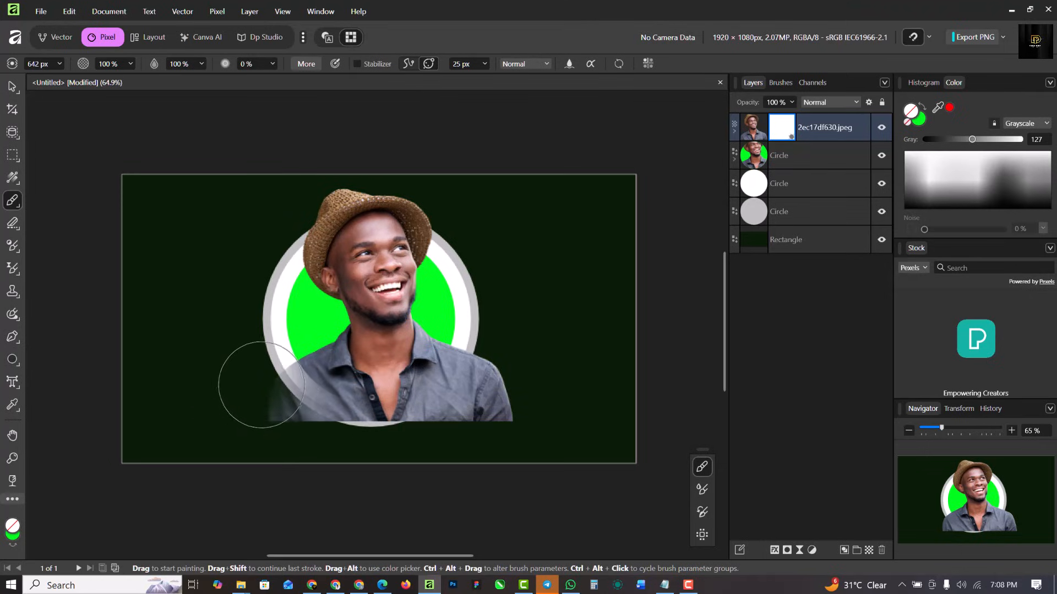
key("bracketleft")
key("bracketleft")
key("bracketleft")
key("bracketleft")
key("bracketleft")
scroll(277, 408, "up", 5)
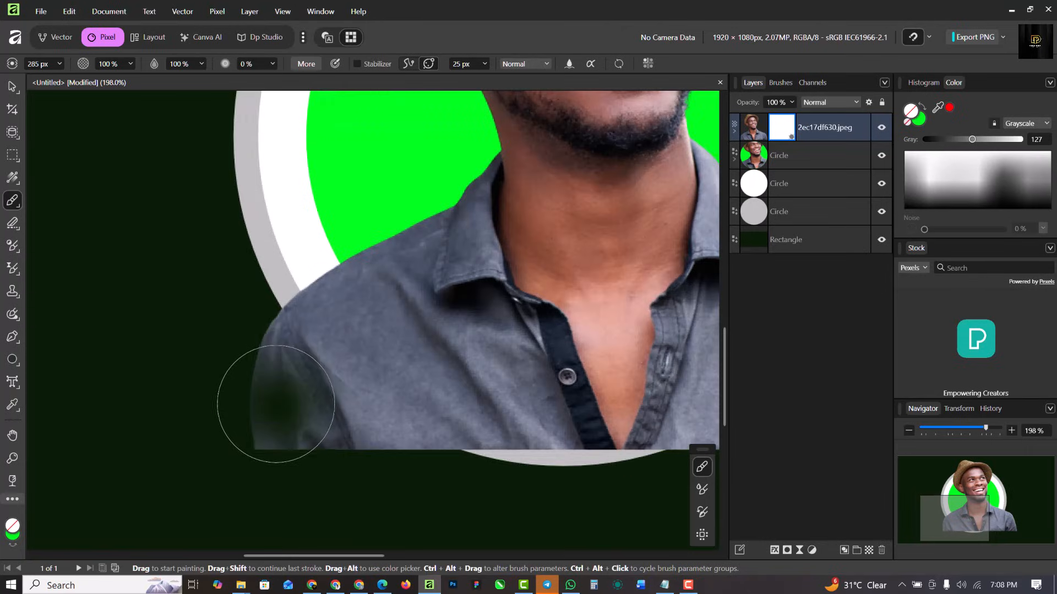
key("ctrl+z")
Paint on the top portrait layer's mask to hide the shirt and shoulders extending below and beside the green circle.
left_click(252, 414)
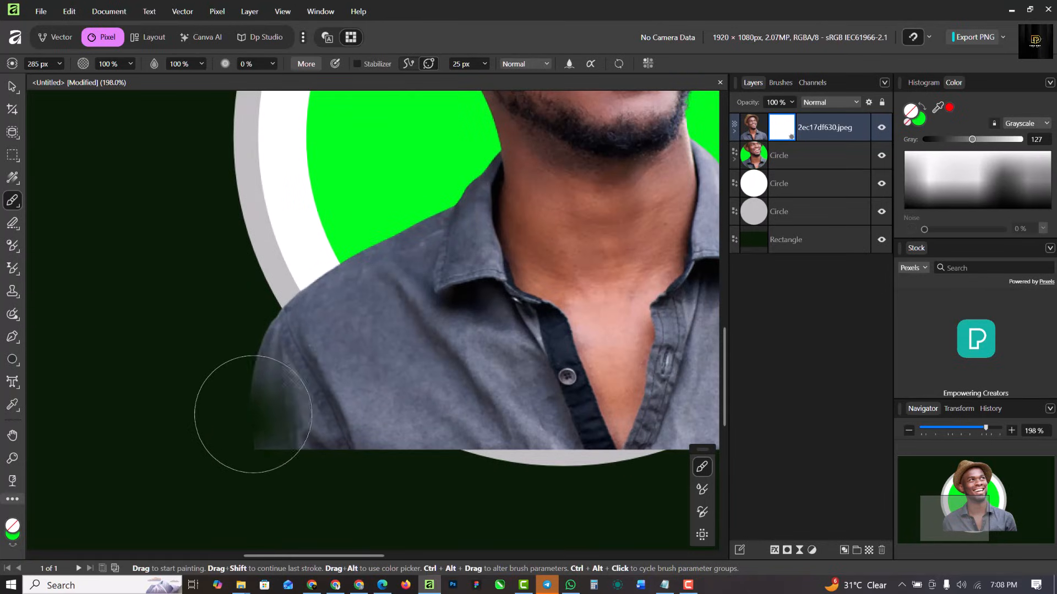
mouse_move(253, 414)
left_mouse_down()
mouse_move(228, 394)
mouse_move(353, 474)
mouse_move(235, 389)
mouse_move(348, 426)
mouse_move(289, 378)
mouse_move(265, 335)
mouse_move(334, 419)
mouse_move(525, 490)
mouse_move(295, 470)
mouse_move(513, 486)
mouse_move(514, 502)
mouse_move(179, 331)
mouse_move(291, 336)
mouse_move(279, 291)
mouse_move(294, 330)
mouse_move(271, 319)
mouse_move(274, 308)
mouse_move(284, 320)
mouse_move(294, 296)
mouse_move(290, 307)
mouse_move(539, 473)
mouse_move(348, 418)
mouse_move(441, 413)
mouse_move(196, 273)
left_mouse_up()
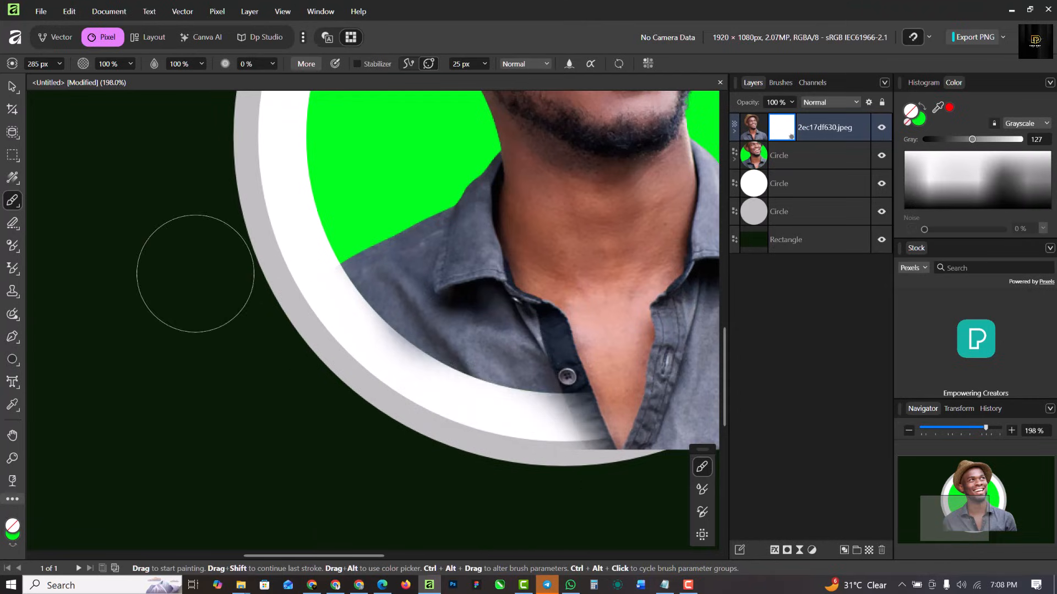
scroll(195, 273, "down", 5)
mouse_move(332, 351)
left_mouse_down()
mouse_move(298, 350)
mouse_move(487, 344)
mouse_move(310, 364)
mouse_move(446, 321)
mouse_move(469, 302)
mouse_move(453, 311)
mouse_move(451, 295)
mouse_move(436, 315)
mouse_move(458, 301)
mouse_move(452, 287)
mouse_move(416, 322)
mouse_move(339, 345)
mouse_move(295, 343)
mouse_move(243, 302)
mouse_move(287, 327)
left_mouse_up()
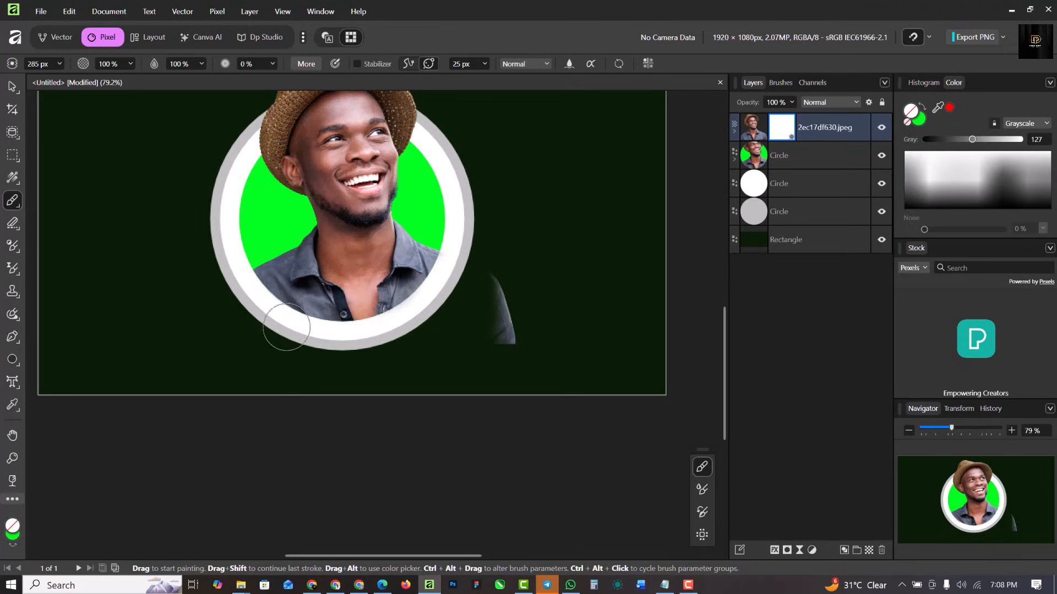
mouse_move(420, 341)
left_mouse_down()
mouse_move(478, 331)
mouse_move(508, 335)
left_mouse_up()
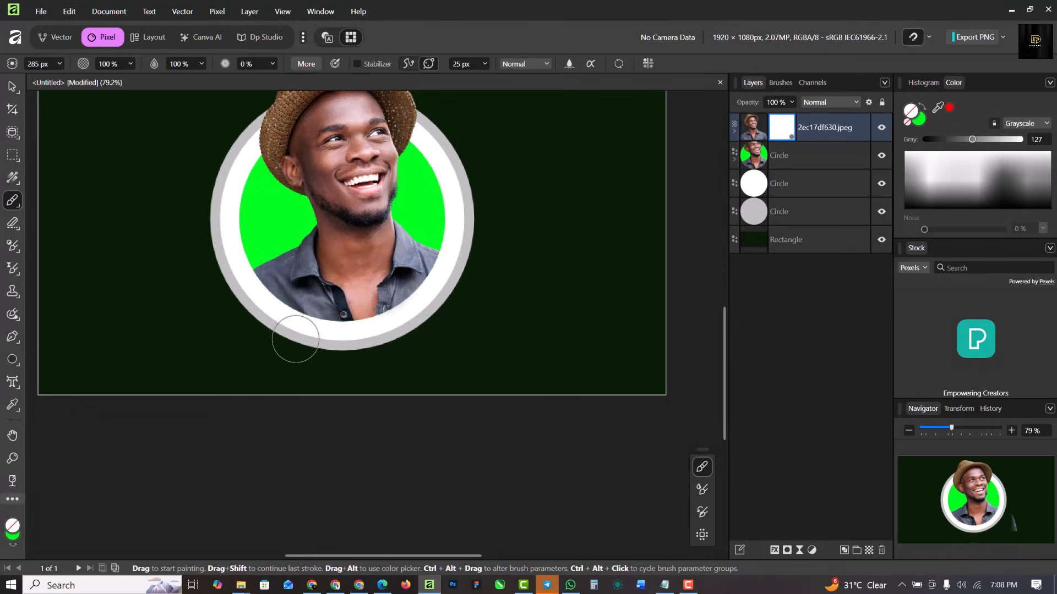
scroll(411, 324, "down", 2)
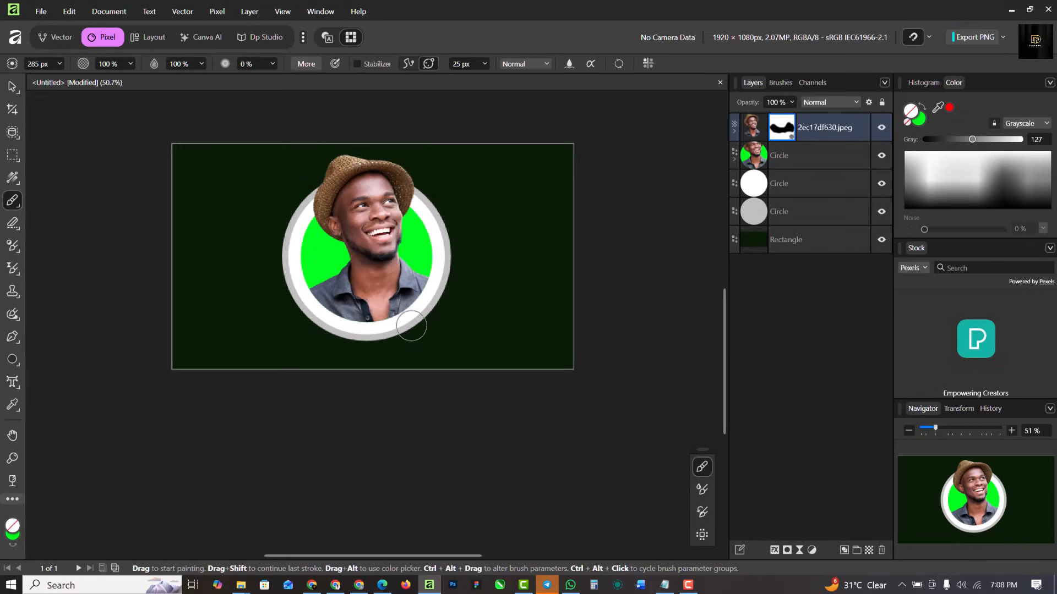
scroll(286, 257, "up", 1)
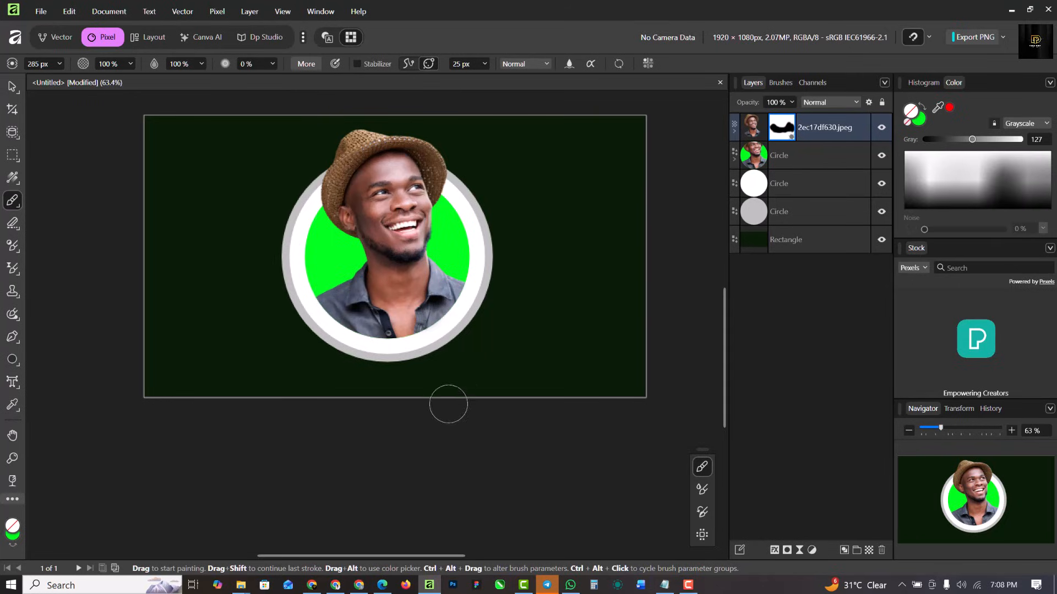
scroll(458, 340, "up", 4)
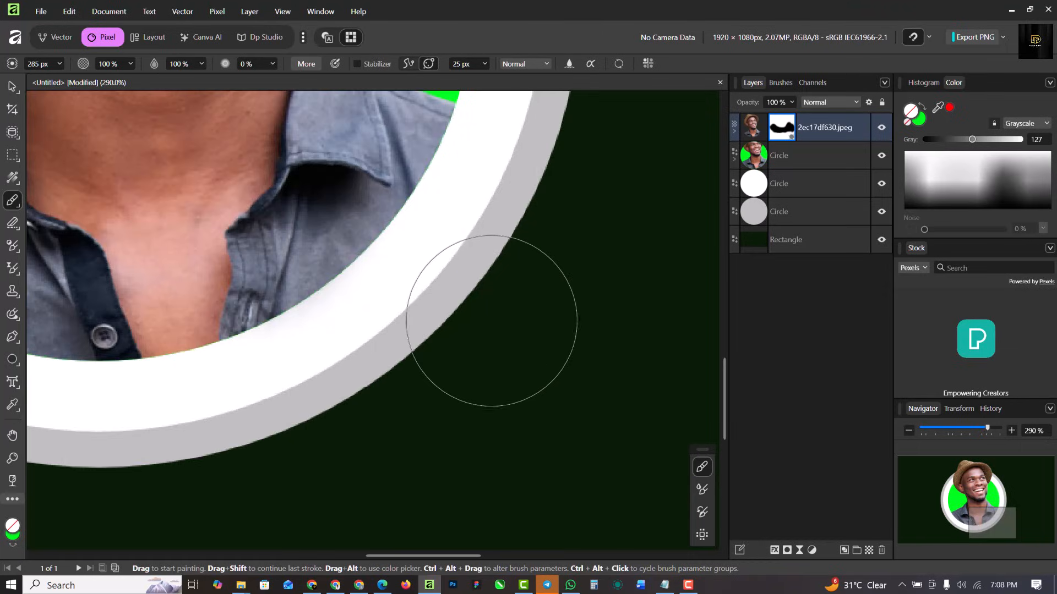
scroll(493, 379, "down", 1)
key("v")
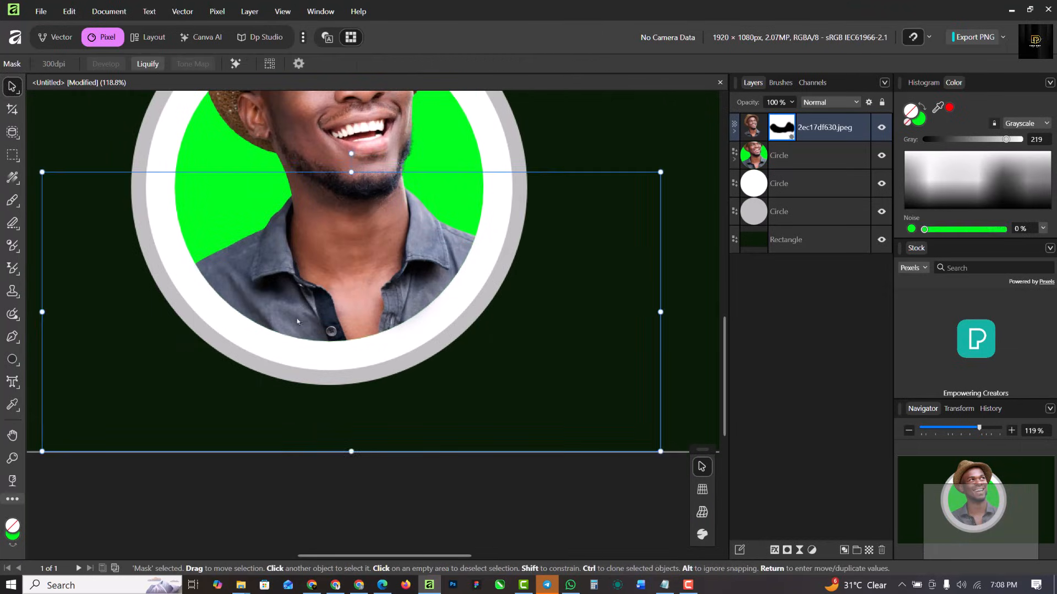
scroll(366, 247, "down", 3)
scroll(366, 247, "up", 2)
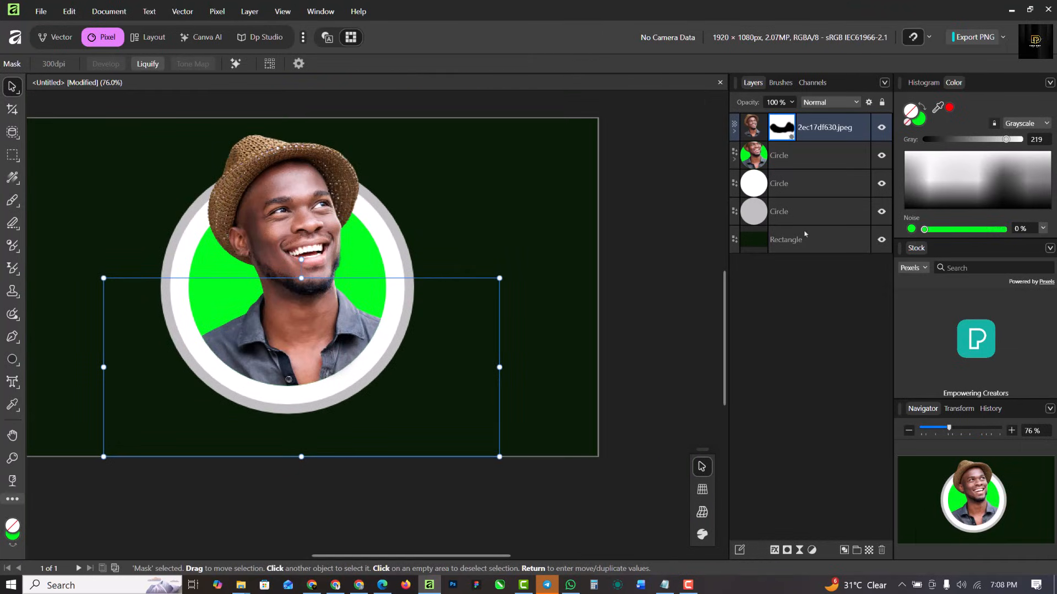
Select the dark green Rectangle background layer and set the Paint Brush color to bright green 00FF02.
left_click(814, 245)
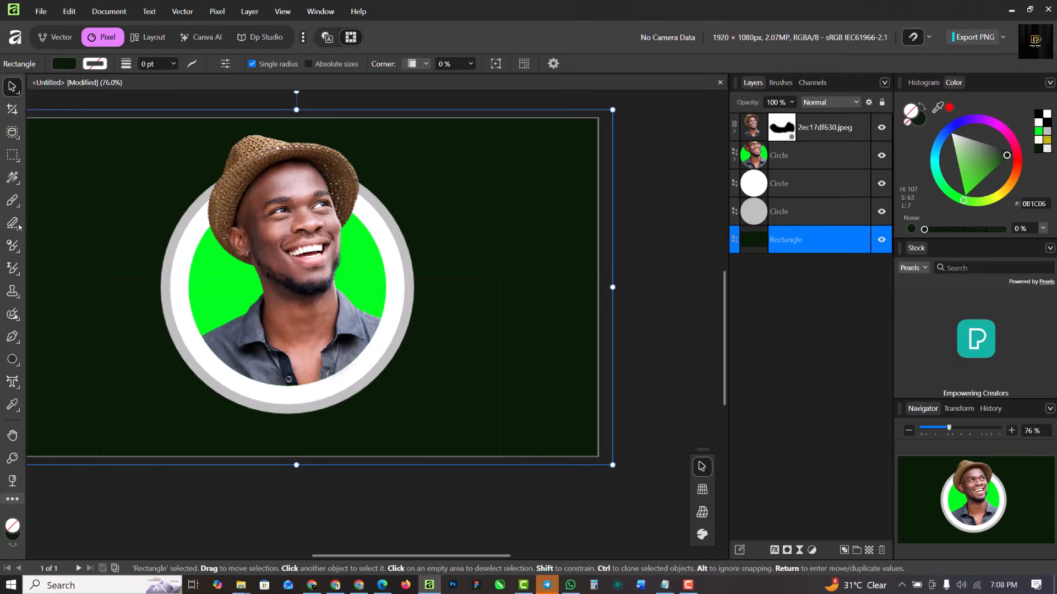
left_click(12, 201)
left_click(66, 199)
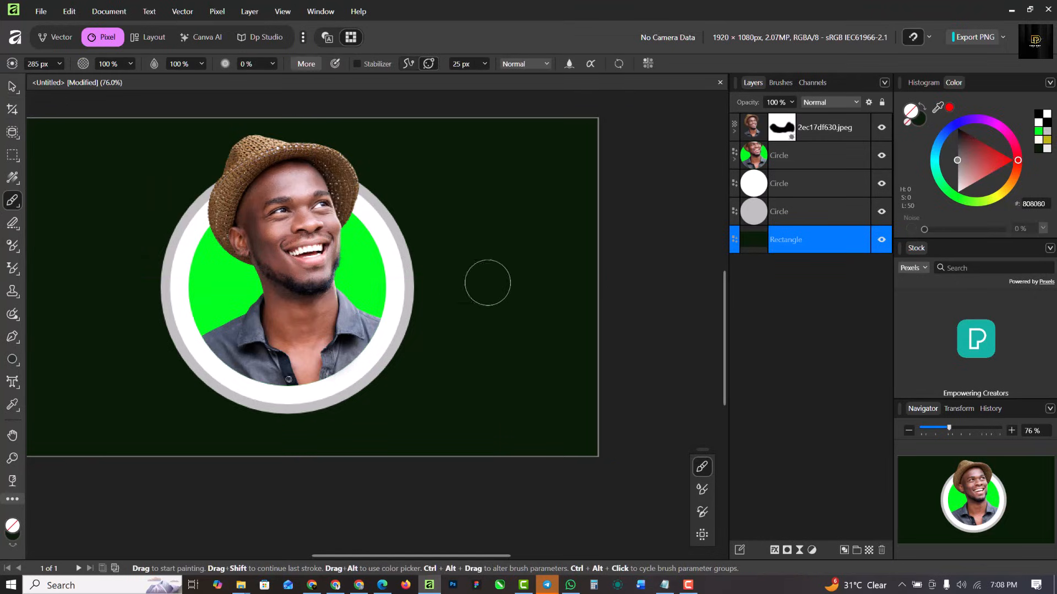
left_click(1038, 133)
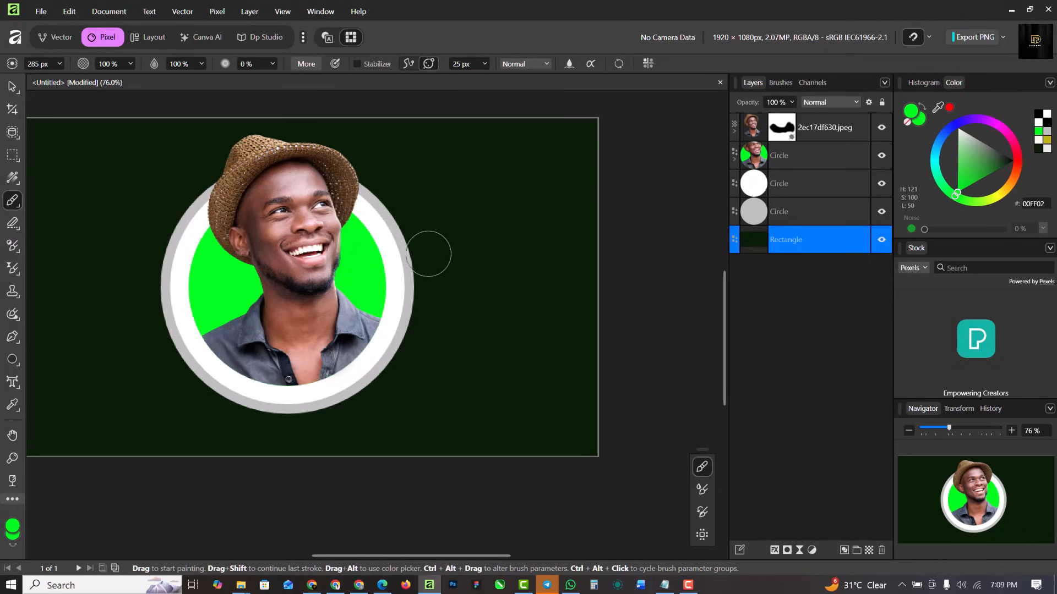
Try painting a green glow behind the circles with a 2016 px brush, and undo it.
key("bracketright")
key("bracketright")
key("bracketright")
key("bracketright")
key("bracketright")
key("bracketright")
key("bracketright")
key("bracketright")
key("bracketright")
key("bracketright")
key("bracketright")
key("bracketright")
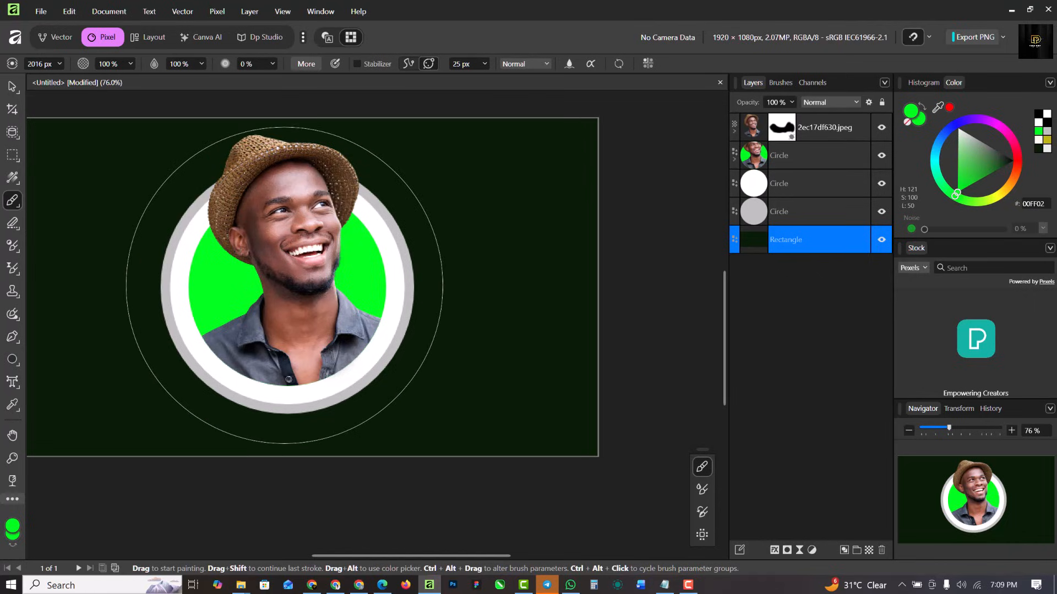
left_click(284, 286)
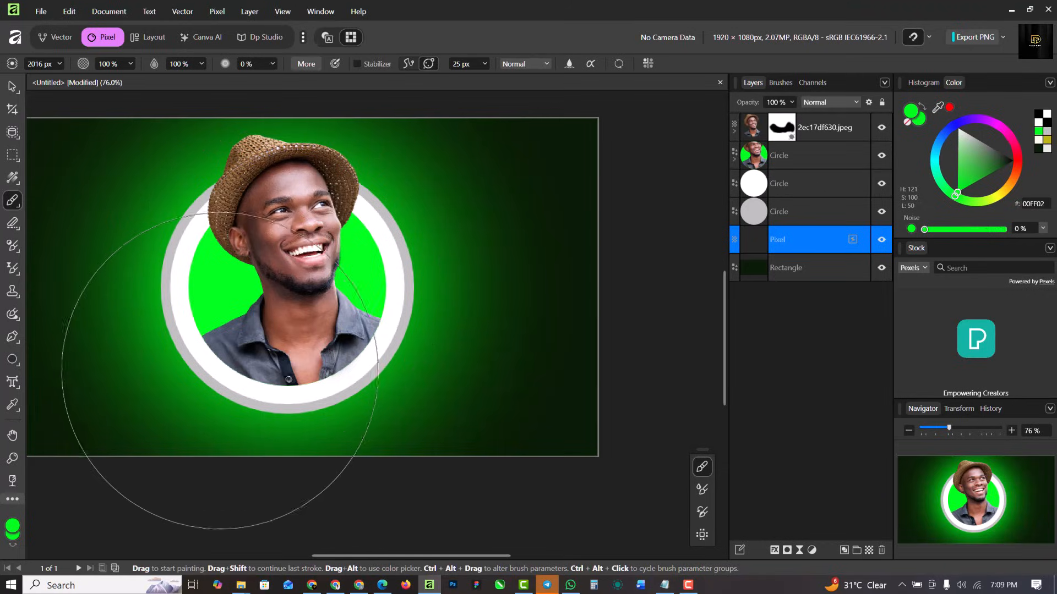
key("ctrl+z")
key("ctrl+z")
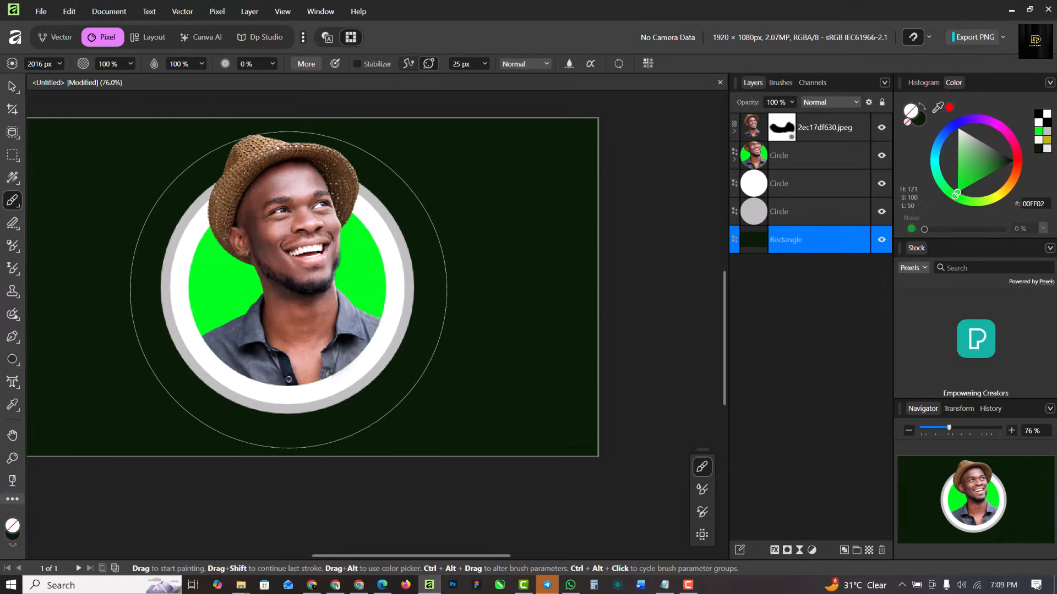
Paint a soft green glow centered behind the circles with the brush reduced to 1238 px and fine-tuned to 1210 px.
key("bracketleft")
key("bracketleft")
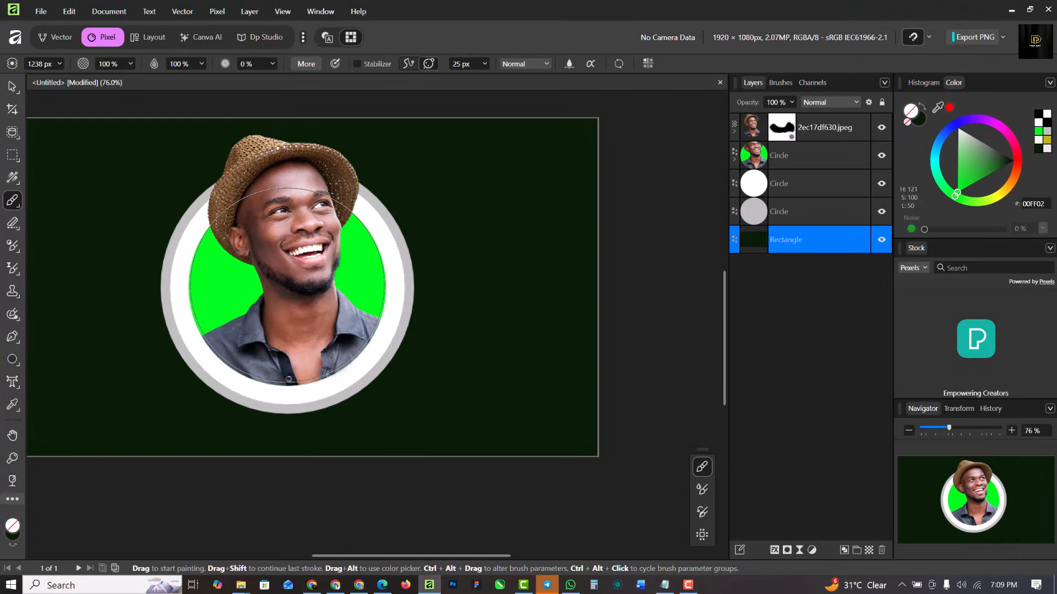
left_click(287, 286)
left_click_drag(198, 471, 94, 455)
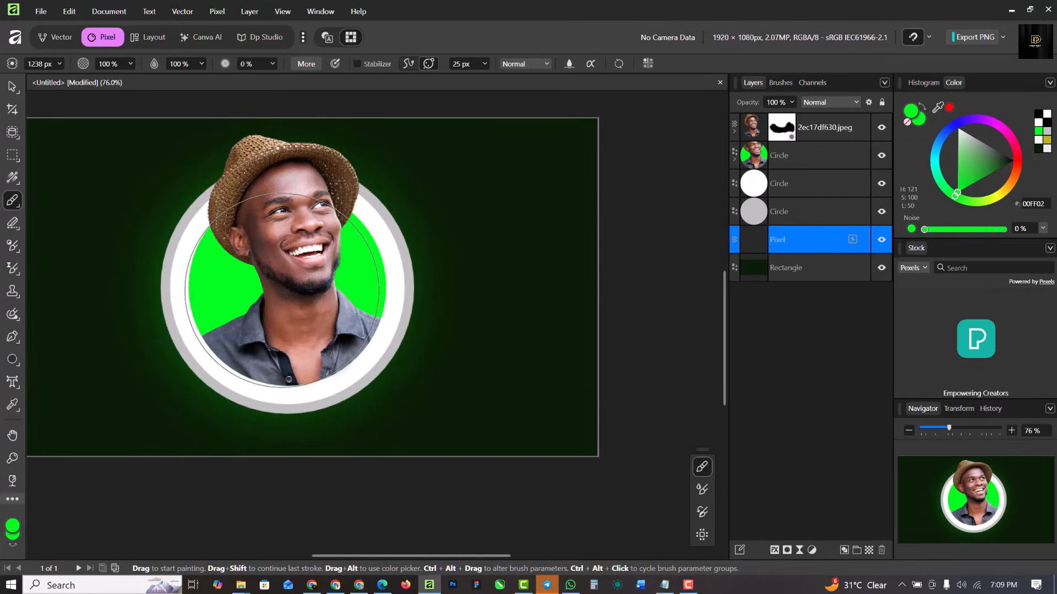
key("]")
key("[")
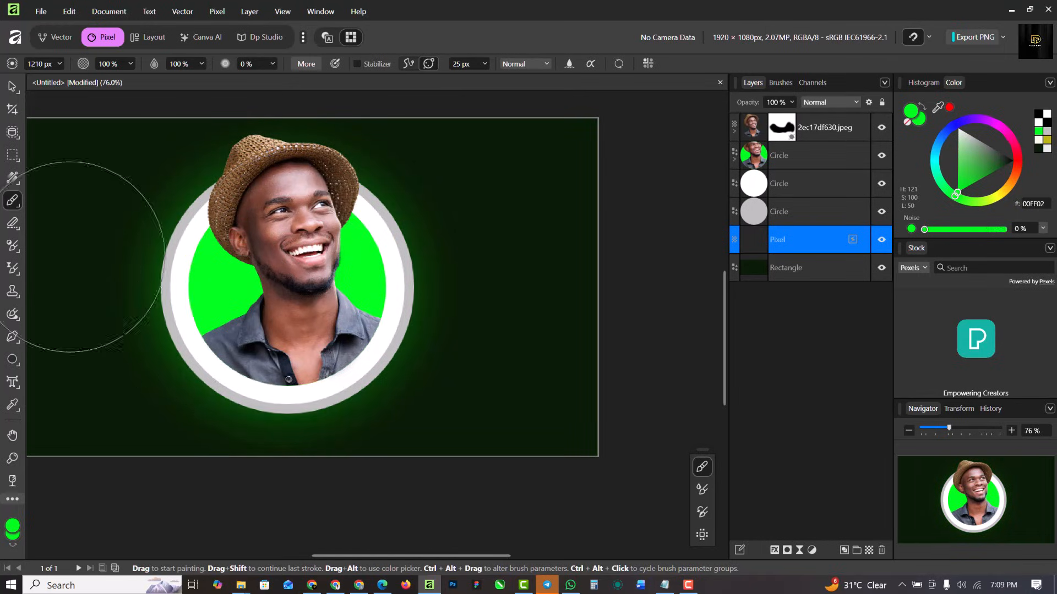
Enlarge the green glow layer slightly so it spreads further around the circles, and deselect it.
left_click(13, 86)
scroll(439, 300, "down", 1)
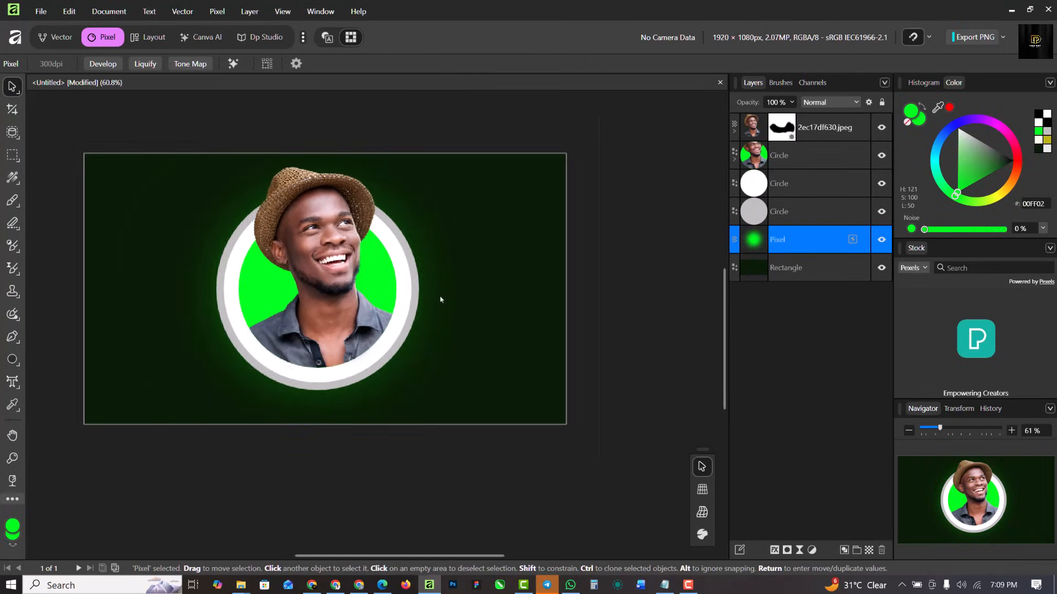
left_click_drag(458, 153, 480, 125)
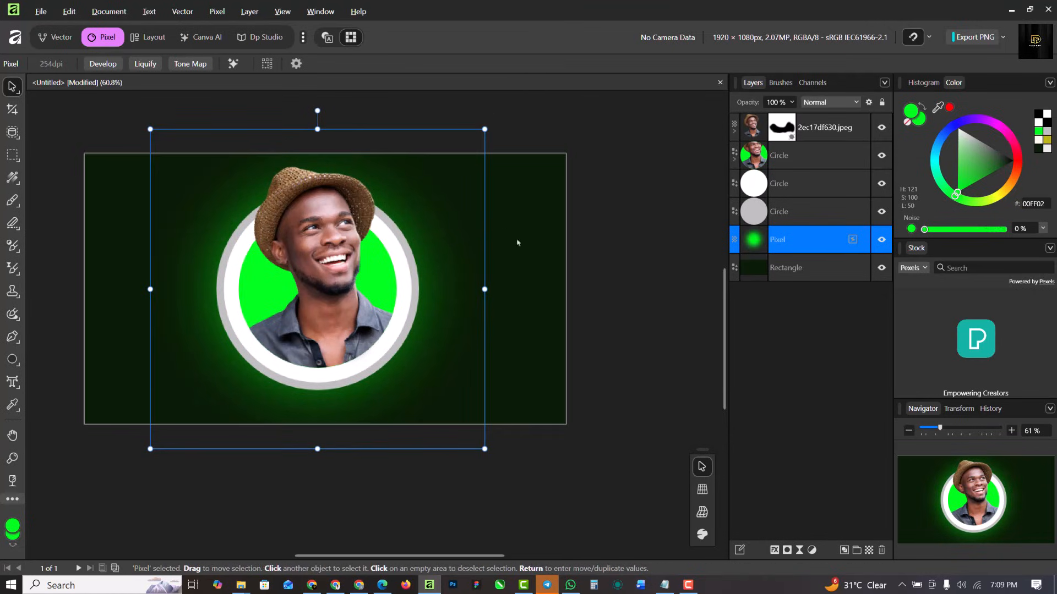
left_click(654, 212)
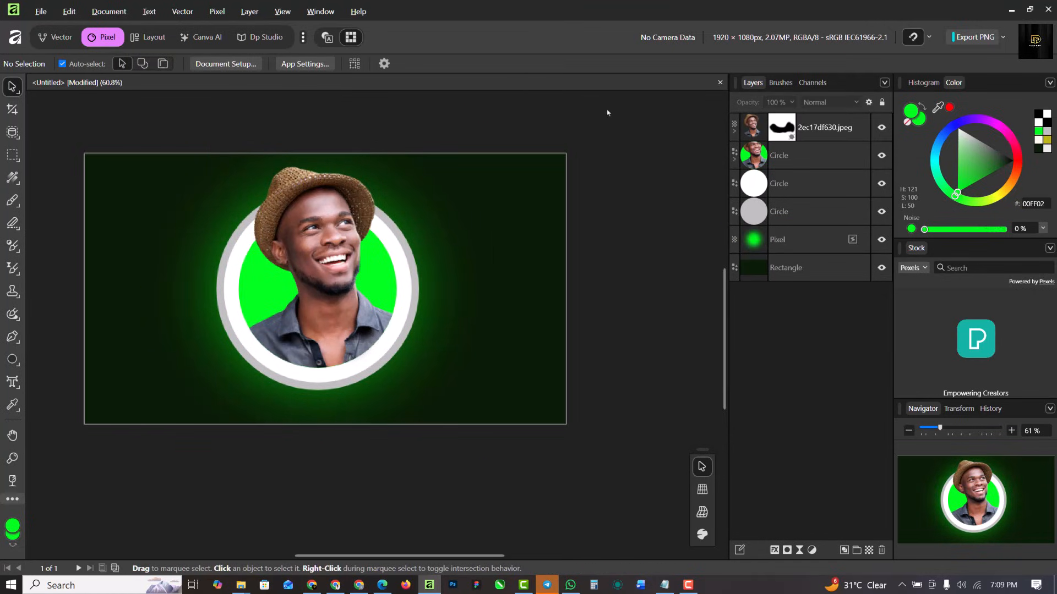
Examine the portrait's masked edges and the glow around the circles up close and in the full composition.
scroll(306, 254, "up", 5)
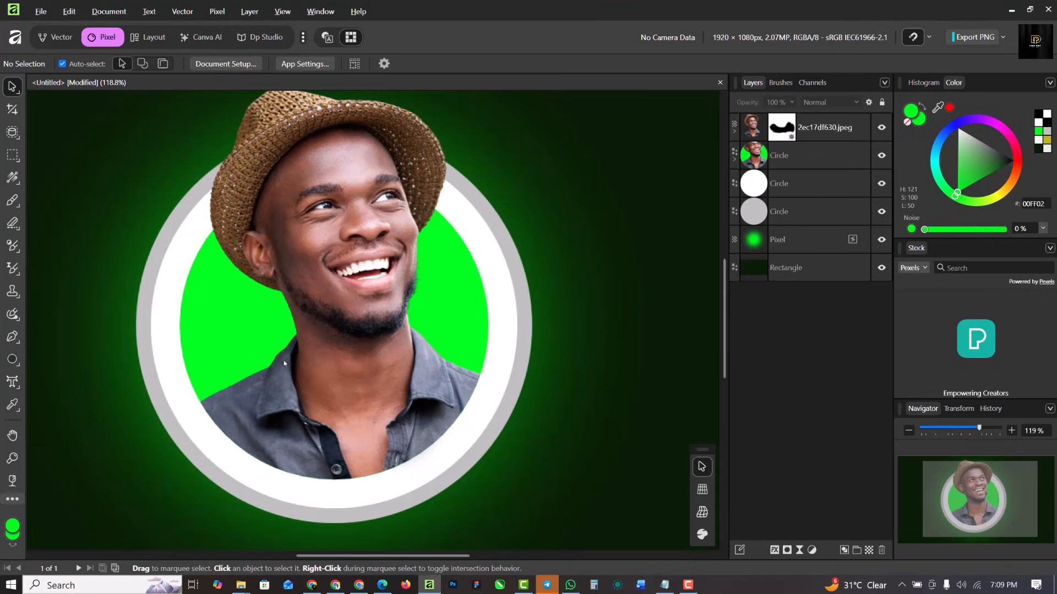
left_click(367, 271)
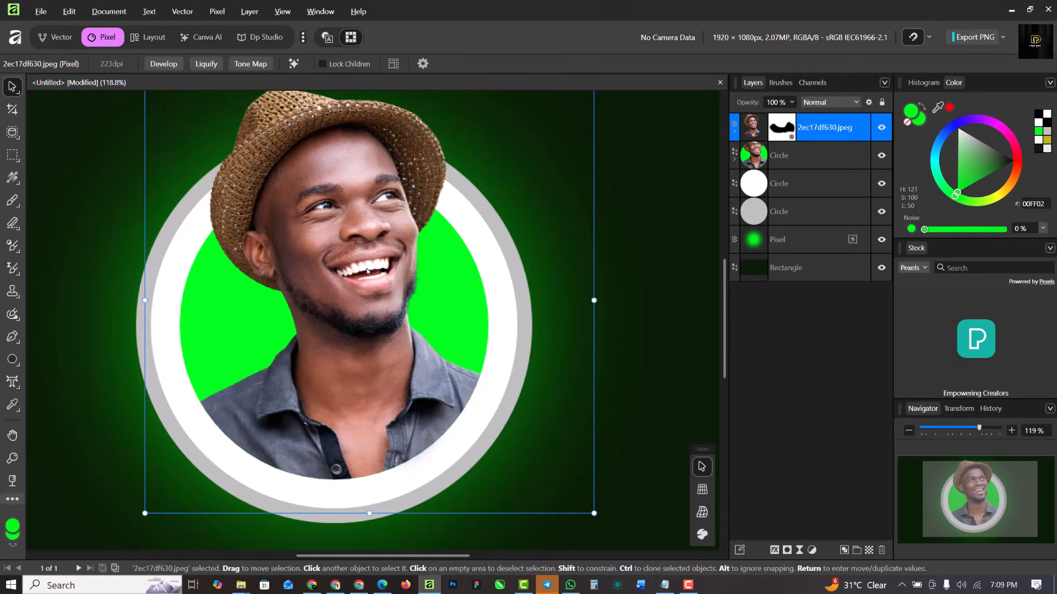
scroll(368, 271, "down", 3)
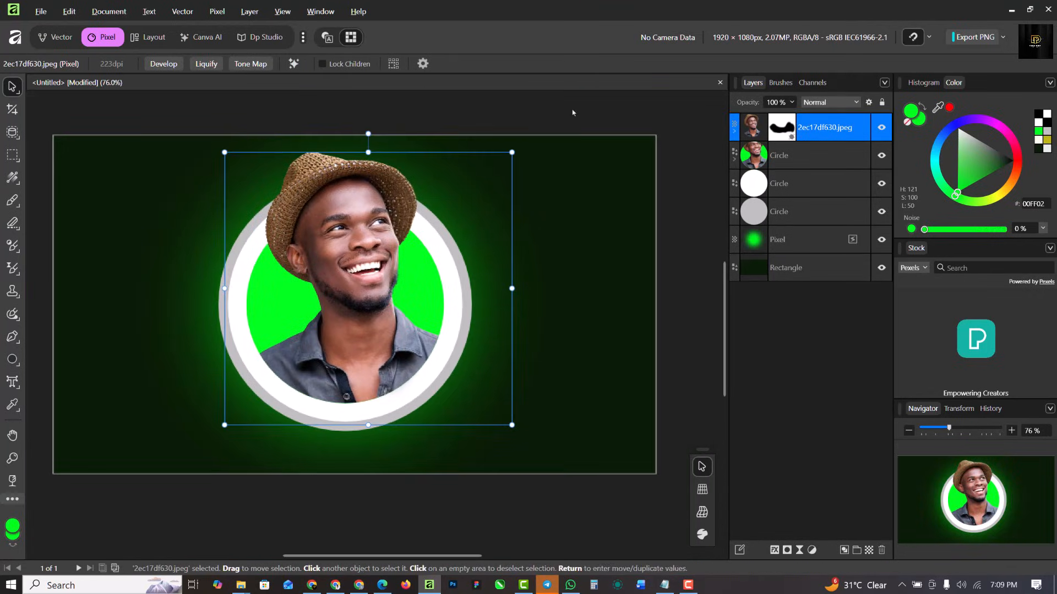
left_click(474, 186)
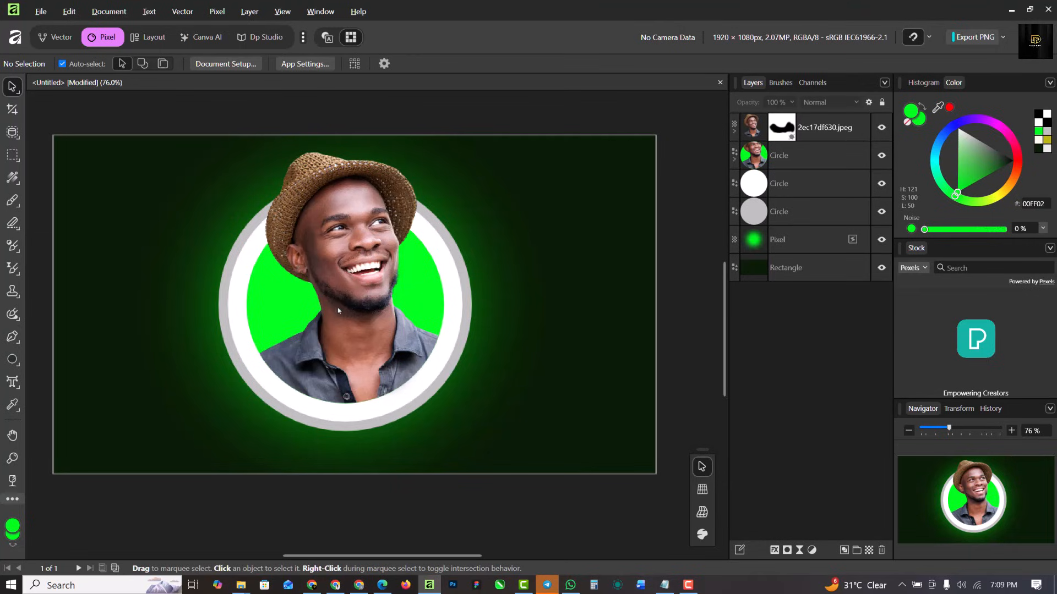
scroll(336, 302, "up", 1)
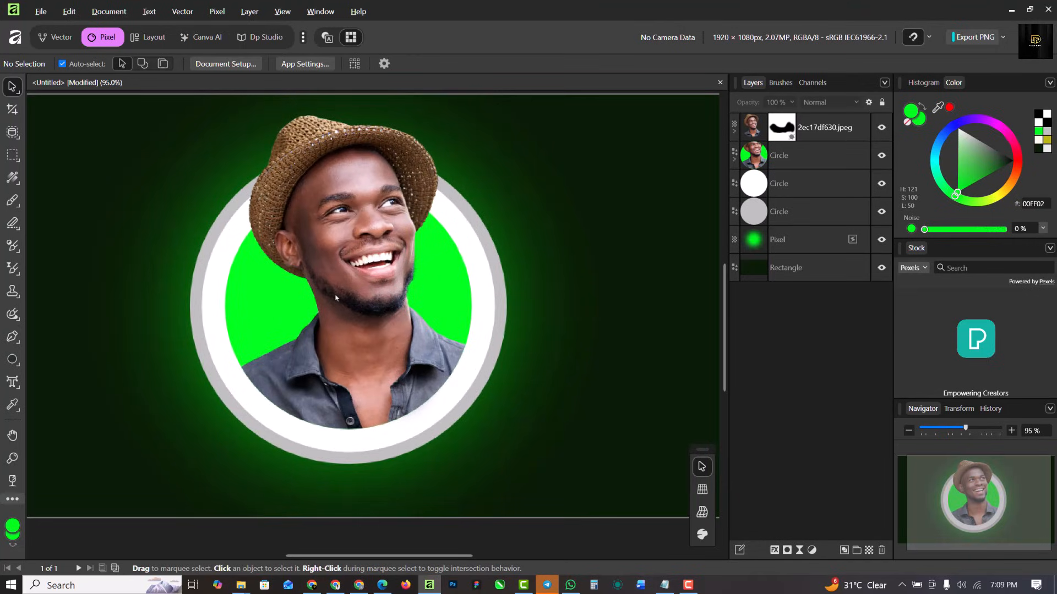
scroll(348, 335, "down", 1)
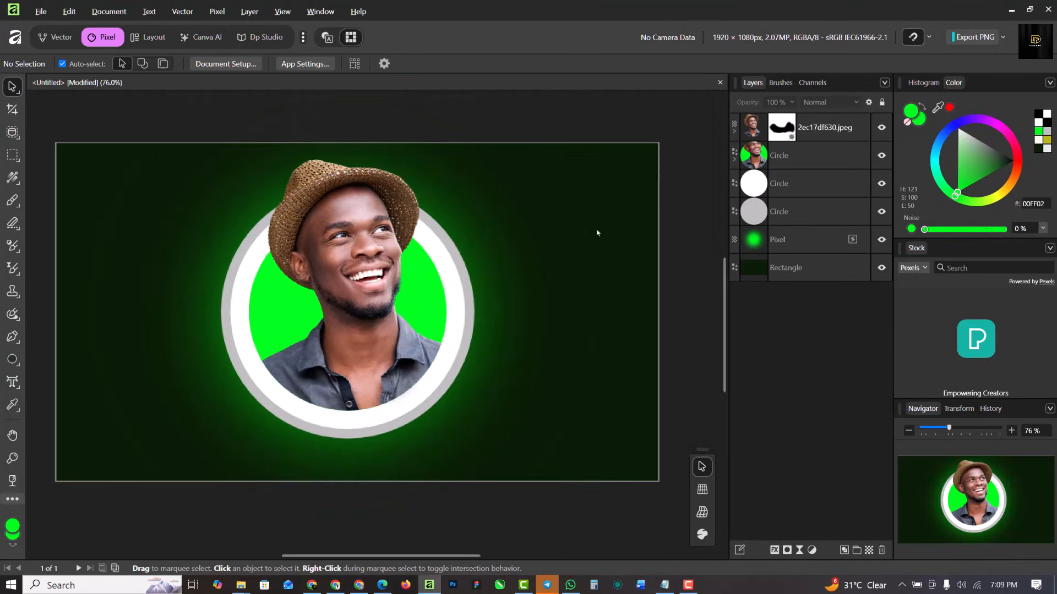
left_click(597, 231)
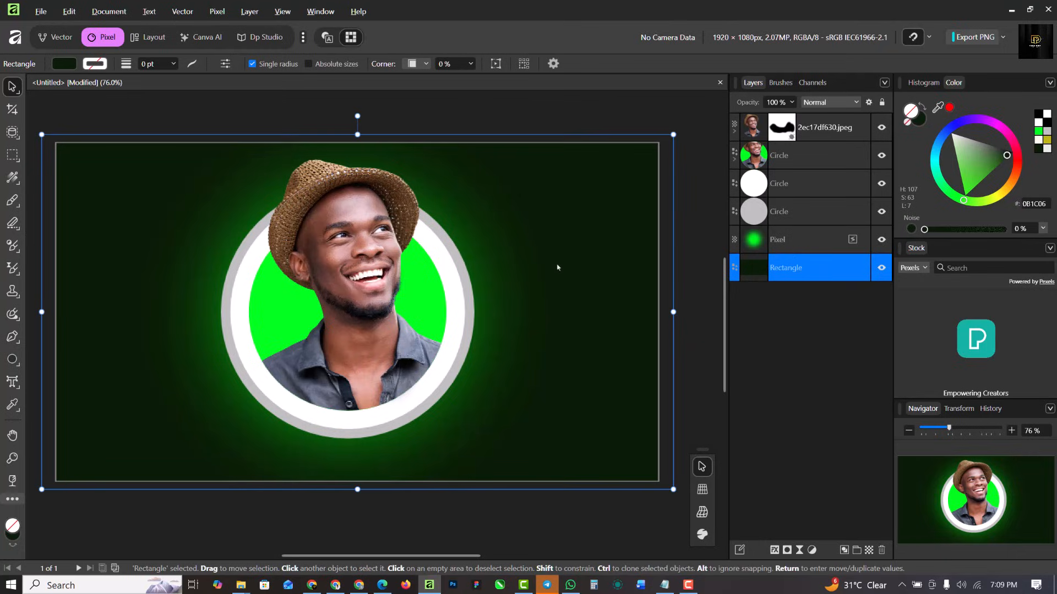
key("ctrl+d")
scroll(507, 272, "down", 1)
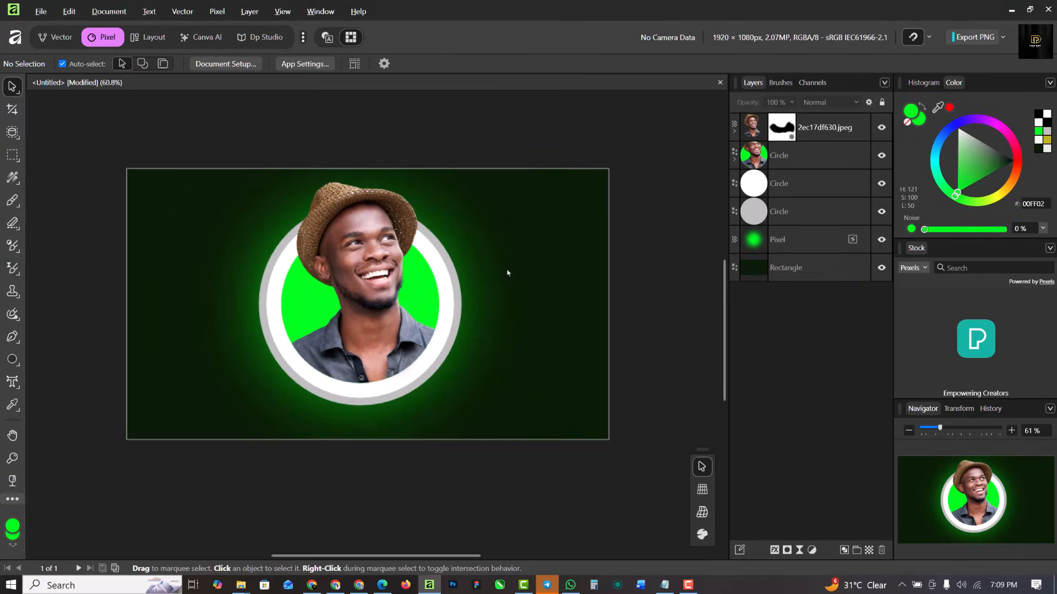
Select the glow, circle and portrait layers together and nudge them slightly down the canvas, leaving the background rectangle in place.
left_click(806, 239)
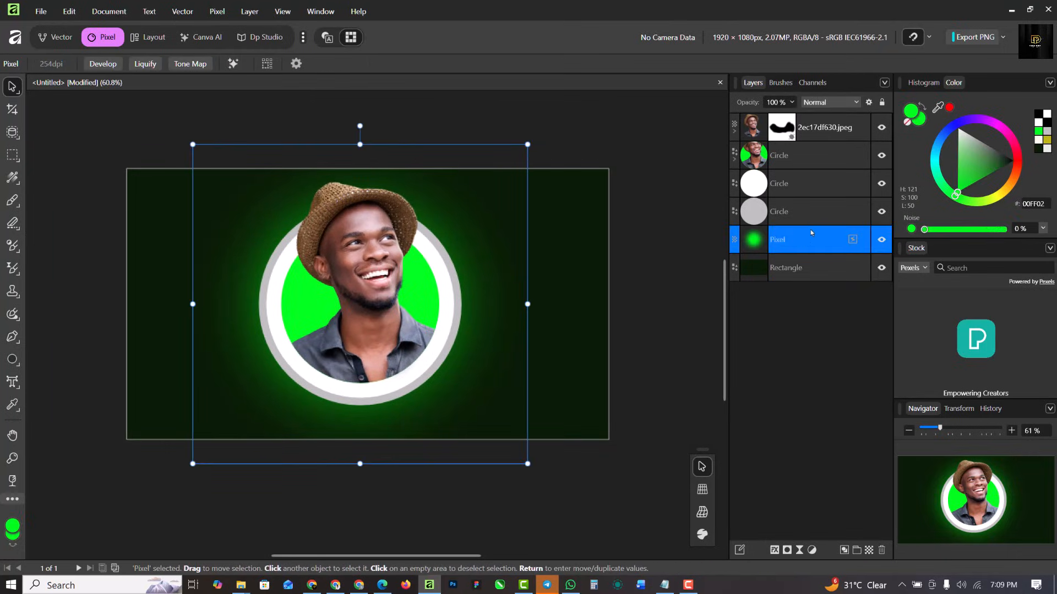
left_click(832, 128, "shift")
key("shift+Down")
key("shift+Down")
key("shift+Down")
key("shift+Down")
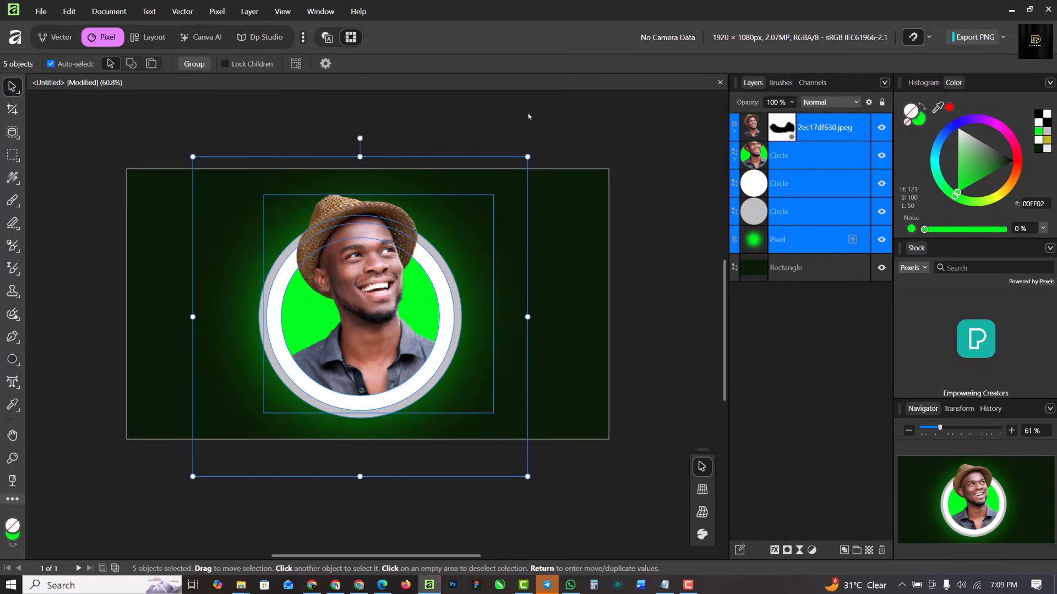
left_click(534, 132)
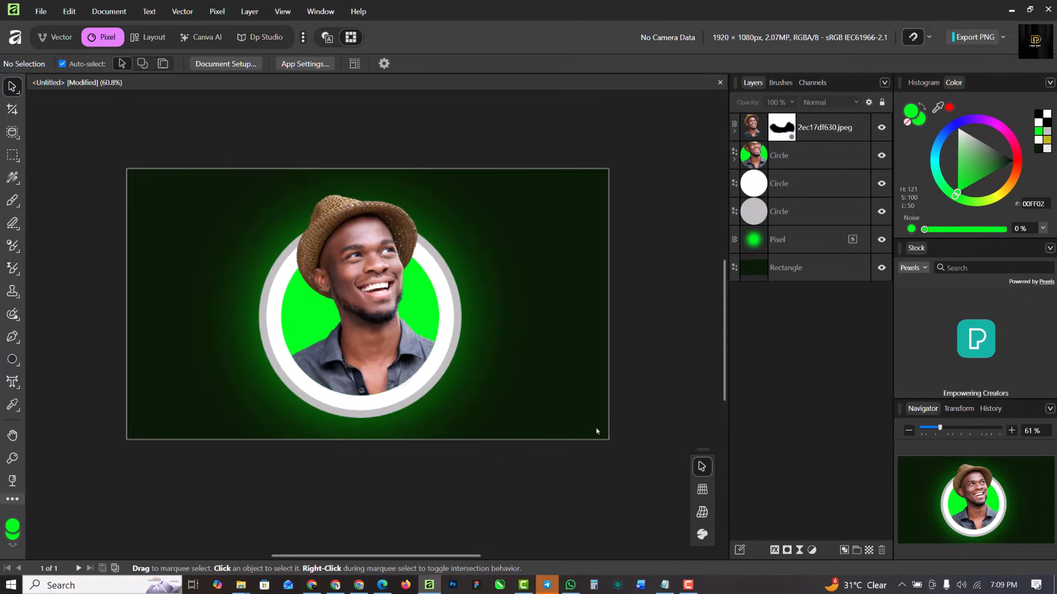
Reselect the portrait, circle and glow layers together and move them horizontally into the left half of the canvas.
scroll(489, 299, "up", 2)
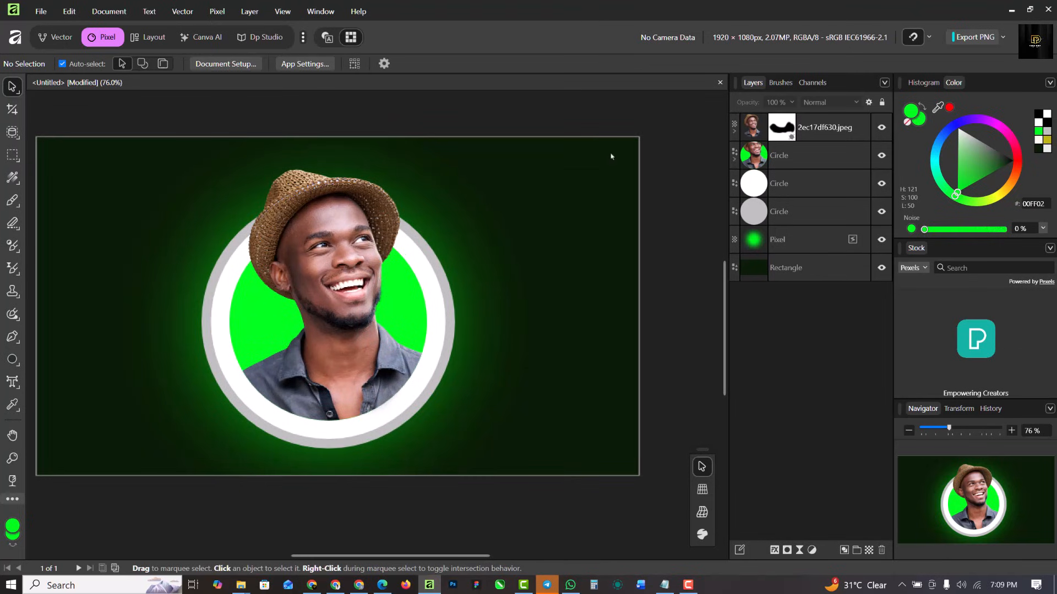
left_click(820, 251)
left_click(831, 127, "shift")
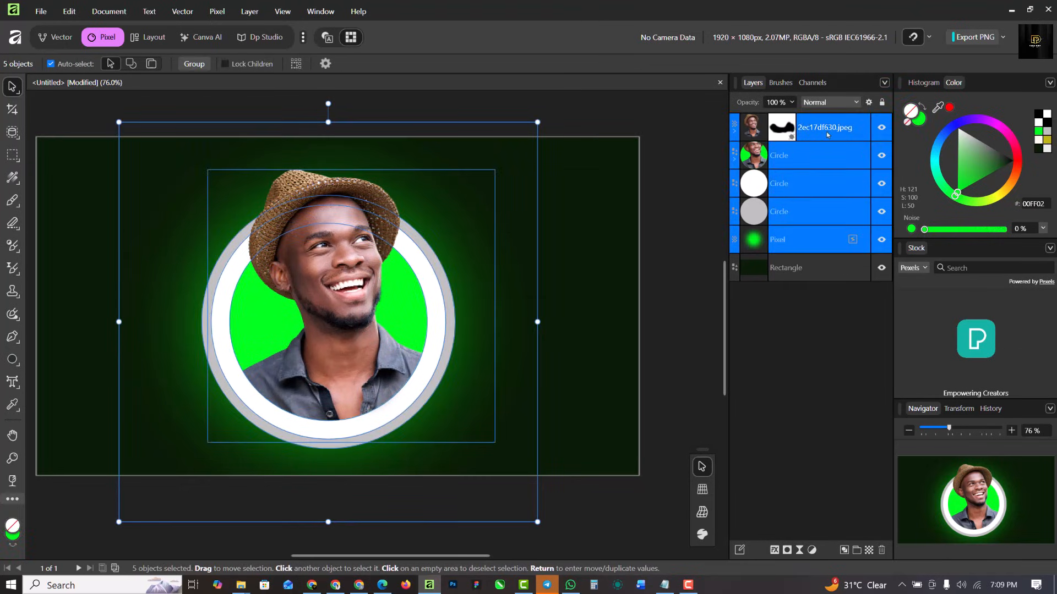
key("shift+Left")
key("shift+Left")
key("shift+Left")
key("shift+Left")
key("shift+Left")
key("shift+Left")
key("shift+Left")
key("shift+Left")
key("shift+Left")
key("shift+Left")
key("shift+Left")
key("shift+Left")
key("shift+Left")
key("shift+Left")
key("shift+Left")
key("shift+Left")
key("shift+Left")
key("shift+Left")
key("shift+Left")
key("shift+Left")
key("shift+Left")
key("shift+Left")
key("shift+Left")
key("shift+Left")
key("shift+Left")
key("shift+Left")
key("shift+Left")
key("shift+Left")
key("shift+Left")
key("shift+Left")
key("shift+Left")
key("shift+Left")
key("shift+Left")
key("shift+Left")
key("shift+Left")
key("shift+Left")
key("shift+Left")
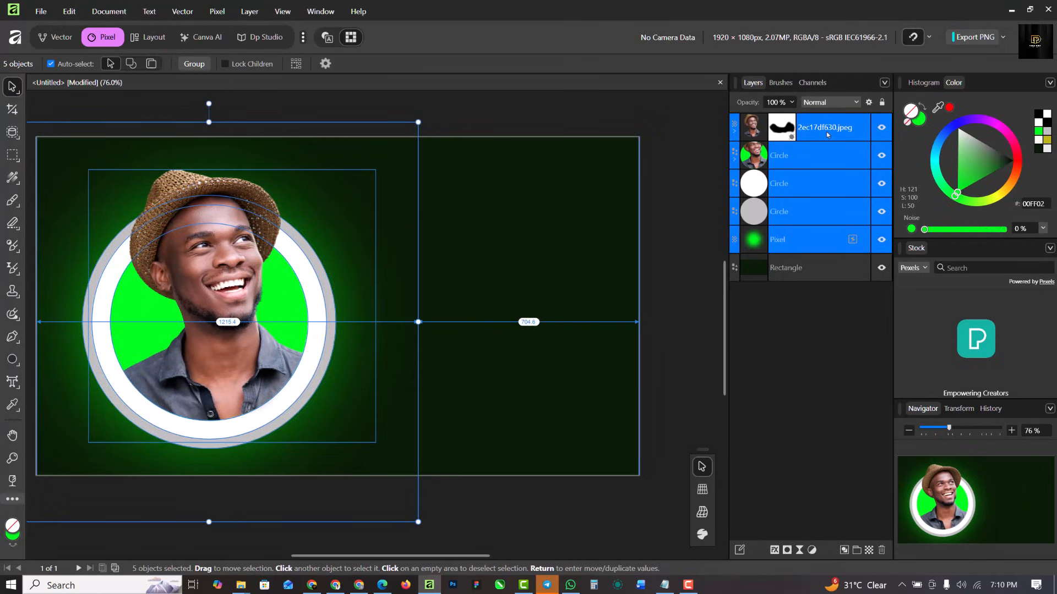
Nudge the selected portrait, circle and glow layers slightly to the right on the canvas and deselect them.
key("shift+Right")
key("shift+Right")
key("shift+Right")
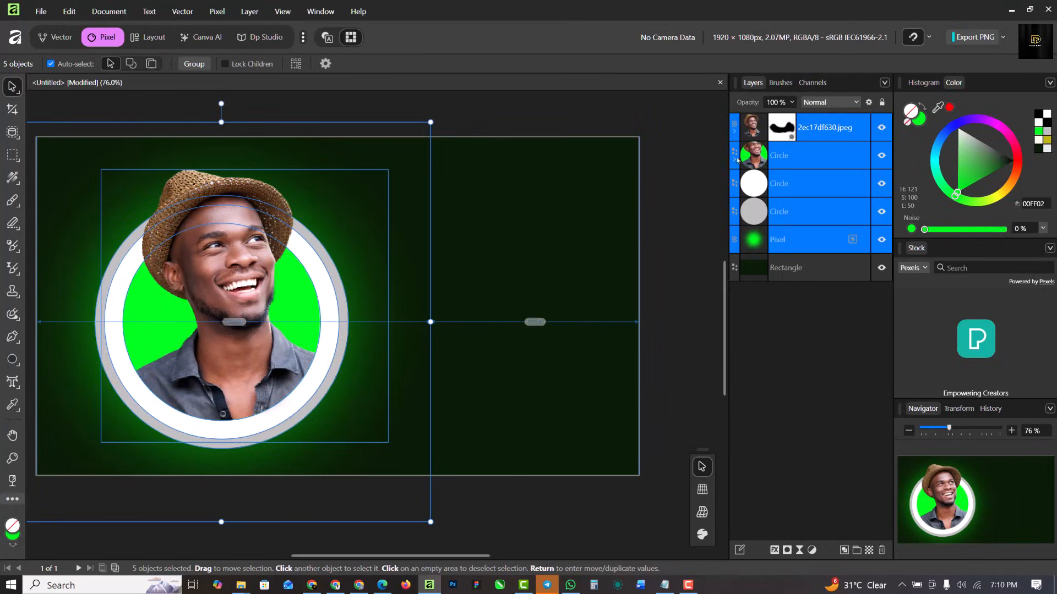
left_click(689, 138)
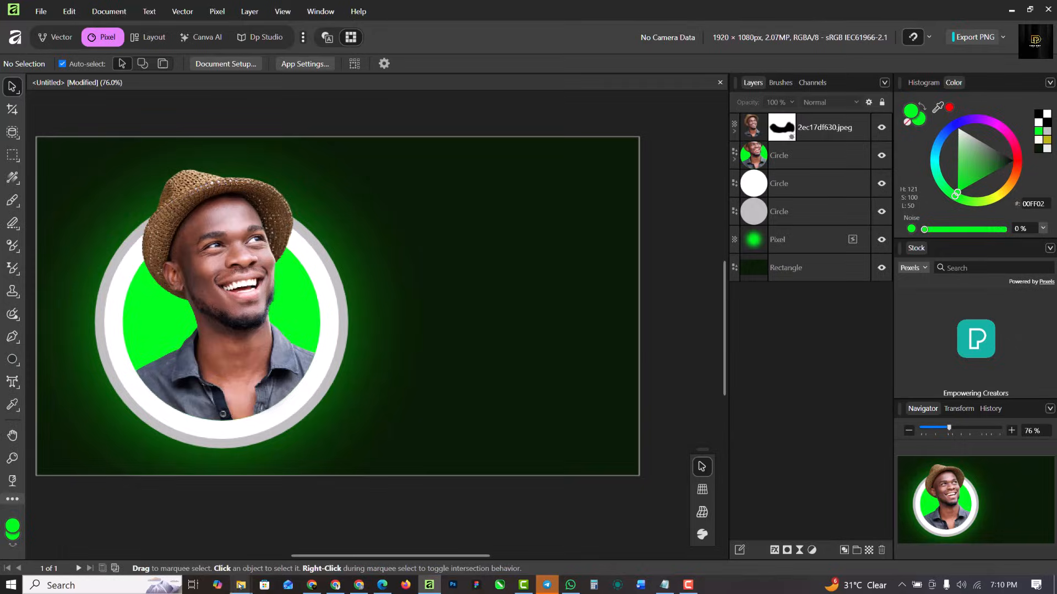
Place the POP OUT image from the POP OUT EFFECT folder in the canvas's empty right half and deselect it.
mouse_move(241, 585)
left_click(296, 541)
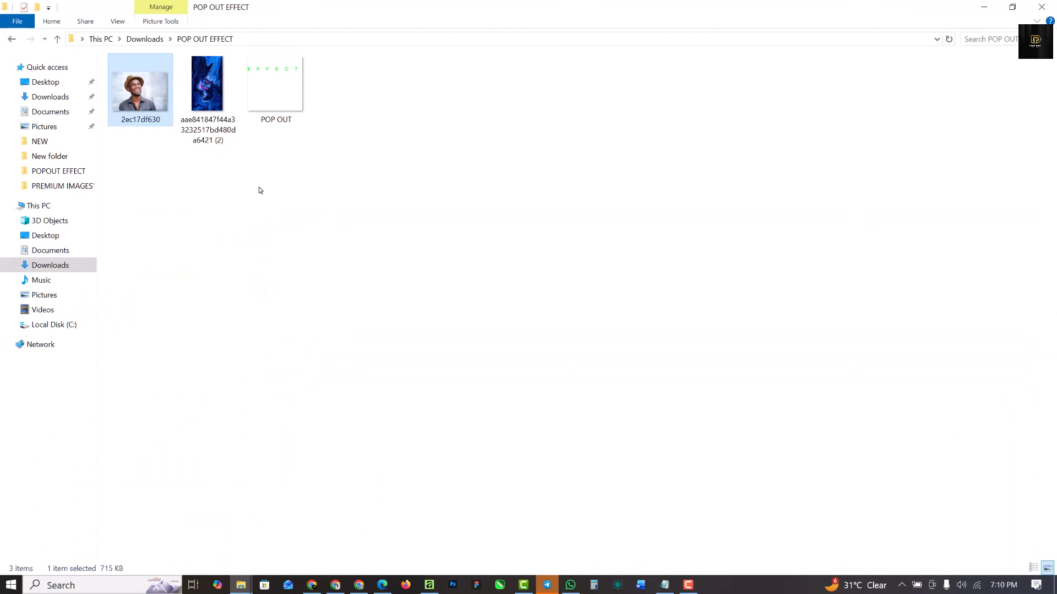
left_click_drag(273, 85, 515, 323)
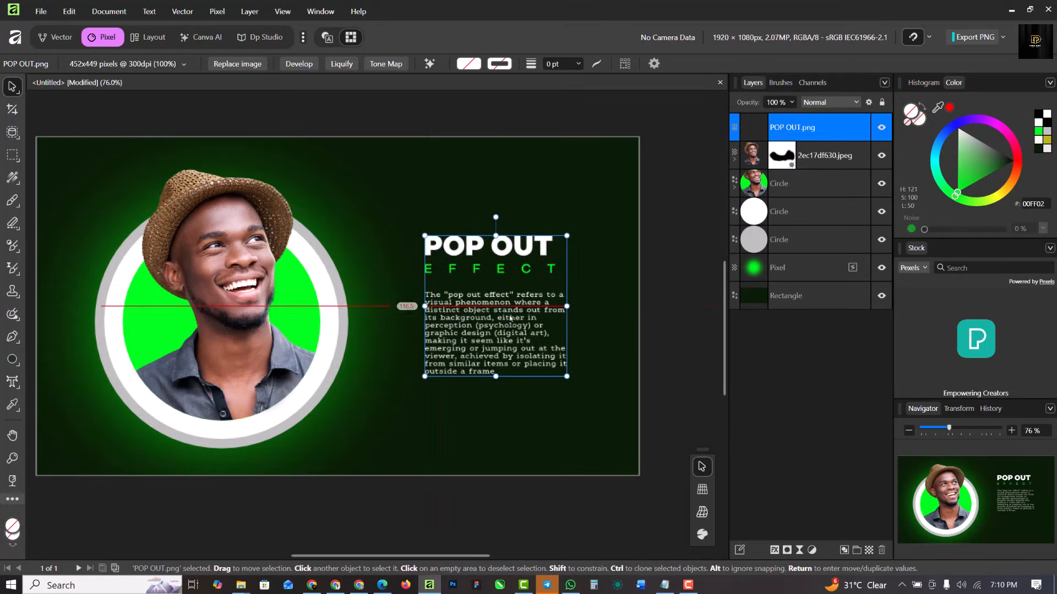
left_click(677, 221)
scroll(503, 251, "down", 1)
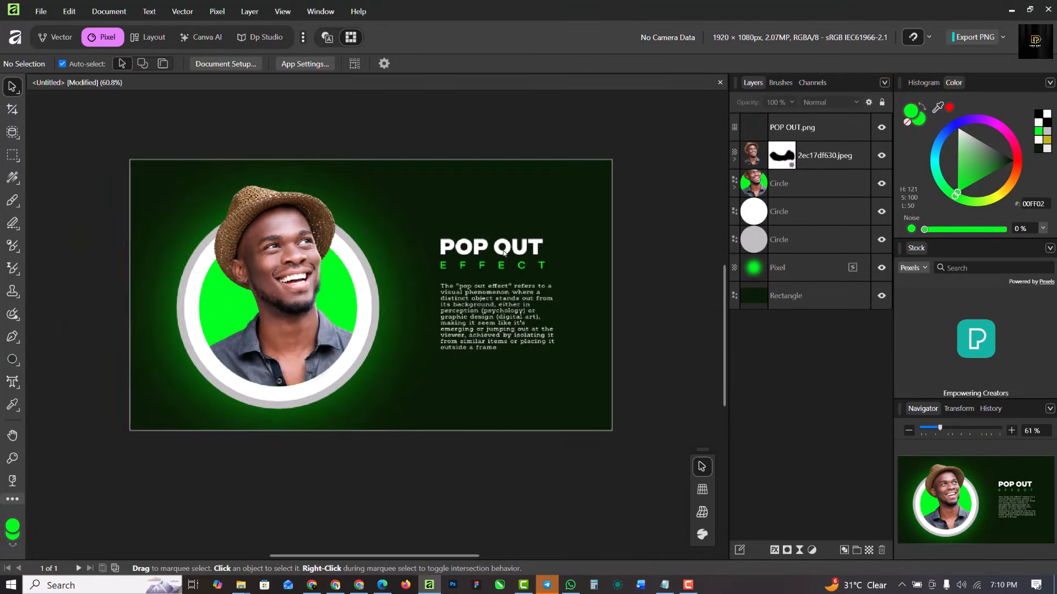
Place the blue marbled image from the project folder directly above the background rectangle, rotate it a quarter turn and enlarge it to cover the canvas.
left_click(822, 299)
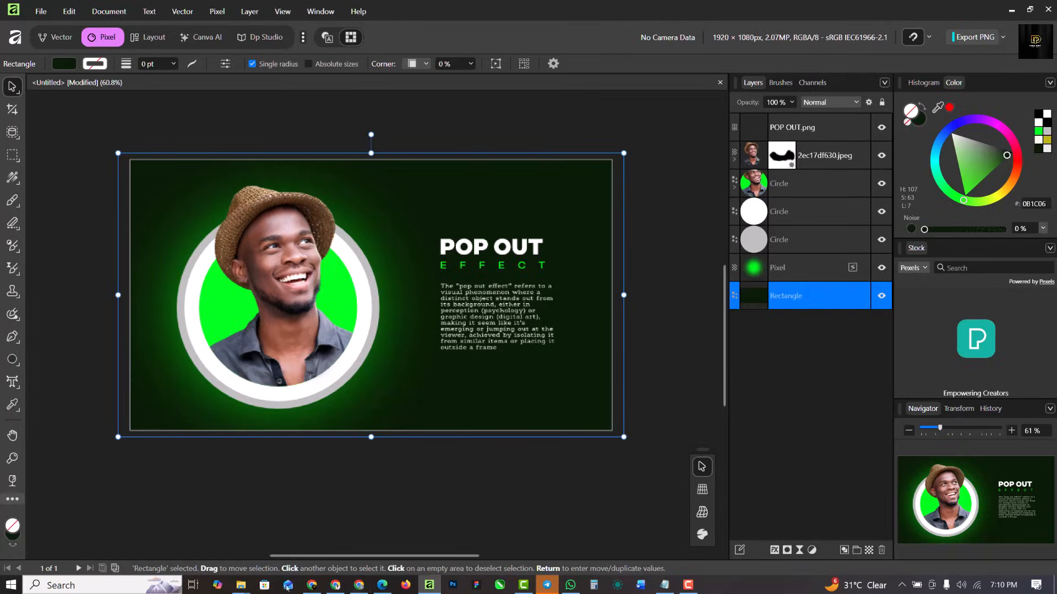
mouse_move(241, 585)
left_click(304, 530)
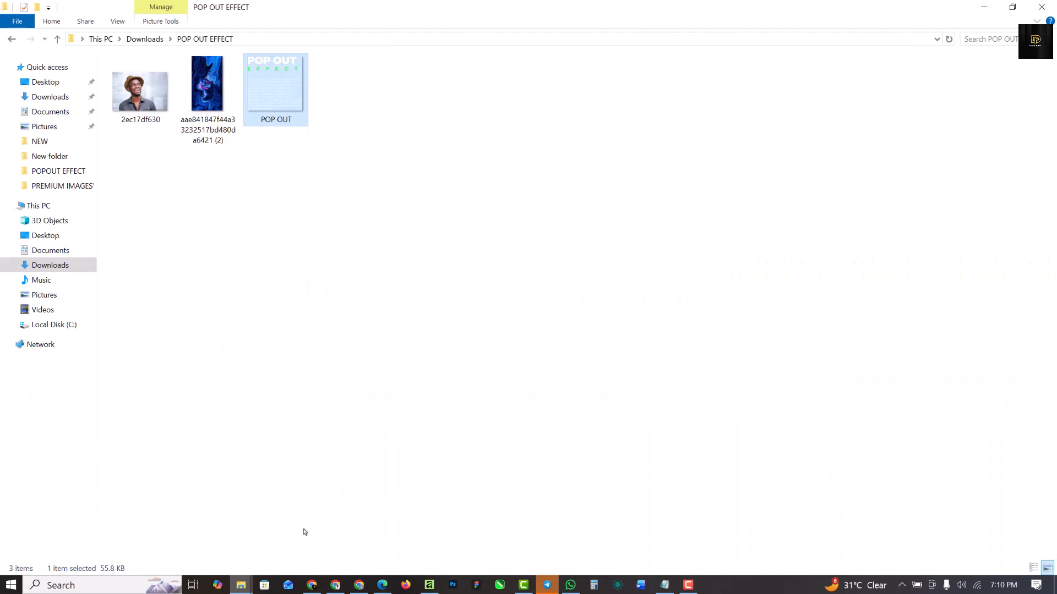
left_click(205, 87)
left_click_drag(204, 87, 418, 340)
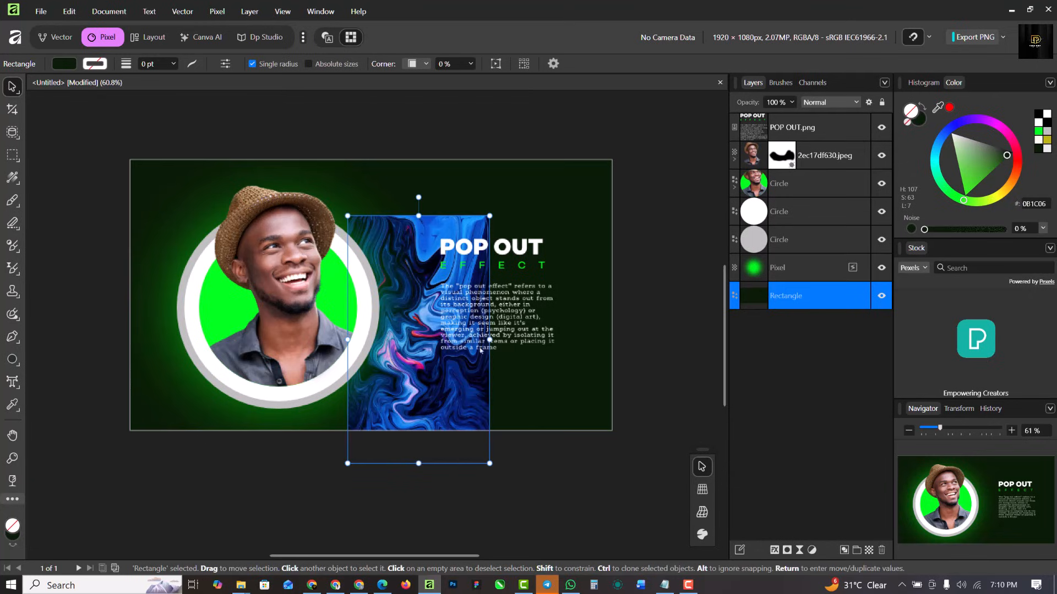
left_click_drag(495, 212, 597, 419)
left_click_drag(450, 330, 654, 456)
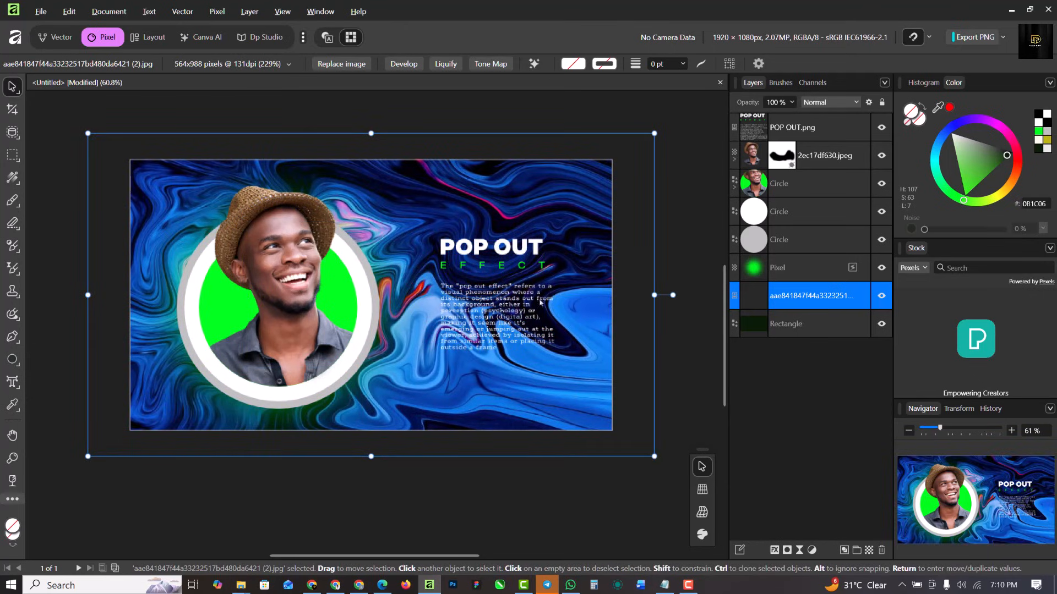
Add an HSL adjustment with a hue shift of about 111° to turn the marbled texture green, and nest it inside the texture layer.
left_click(811, 550)
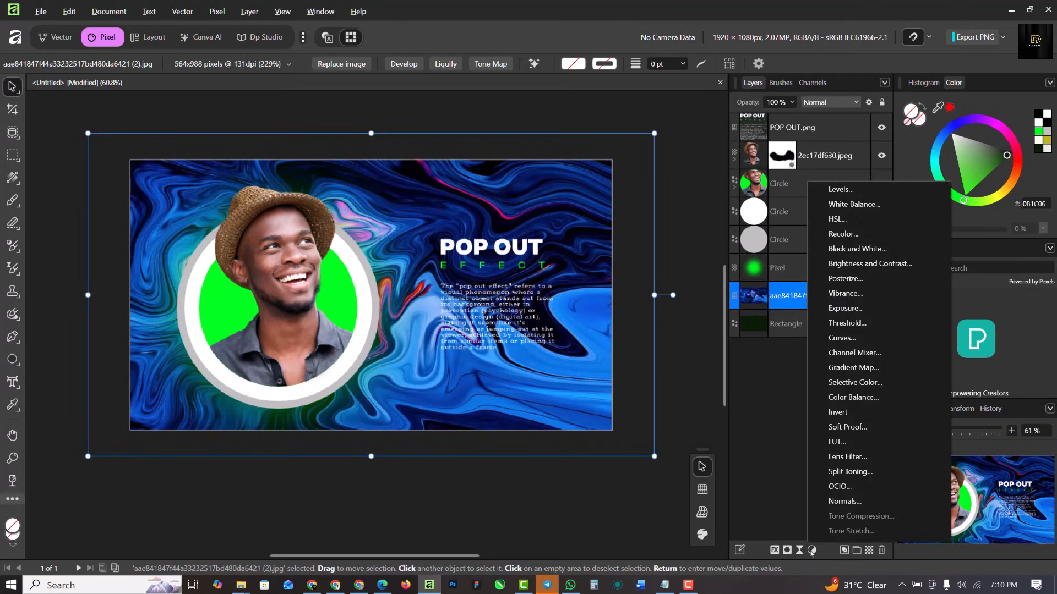
left_click(855, 220)
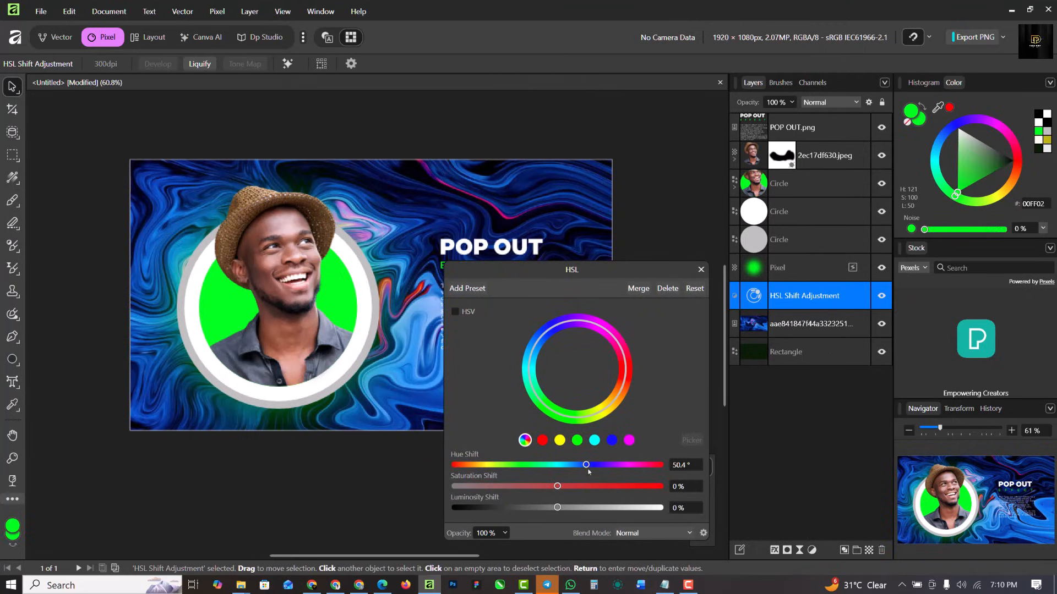
left_click_drag(588, 471, 623, 467)
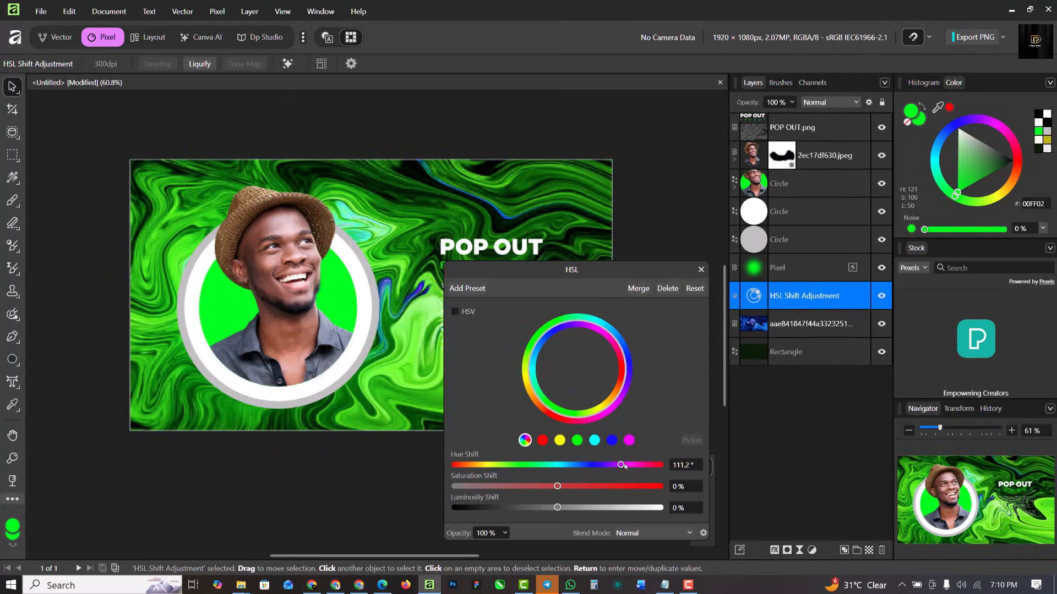
left_click(701, 269)
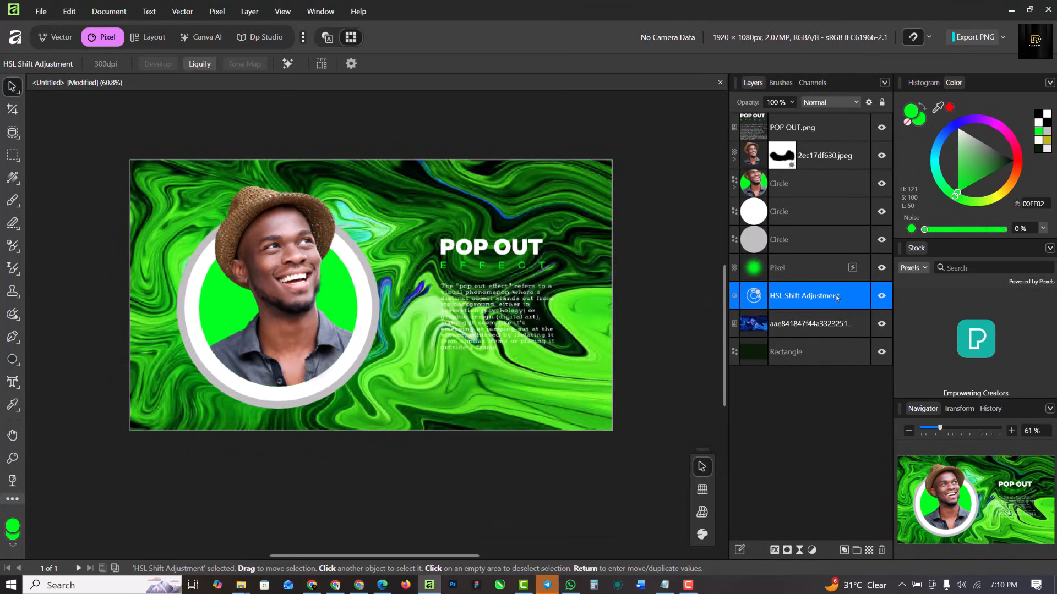
left_click_drag(809, 296, 831, 325)
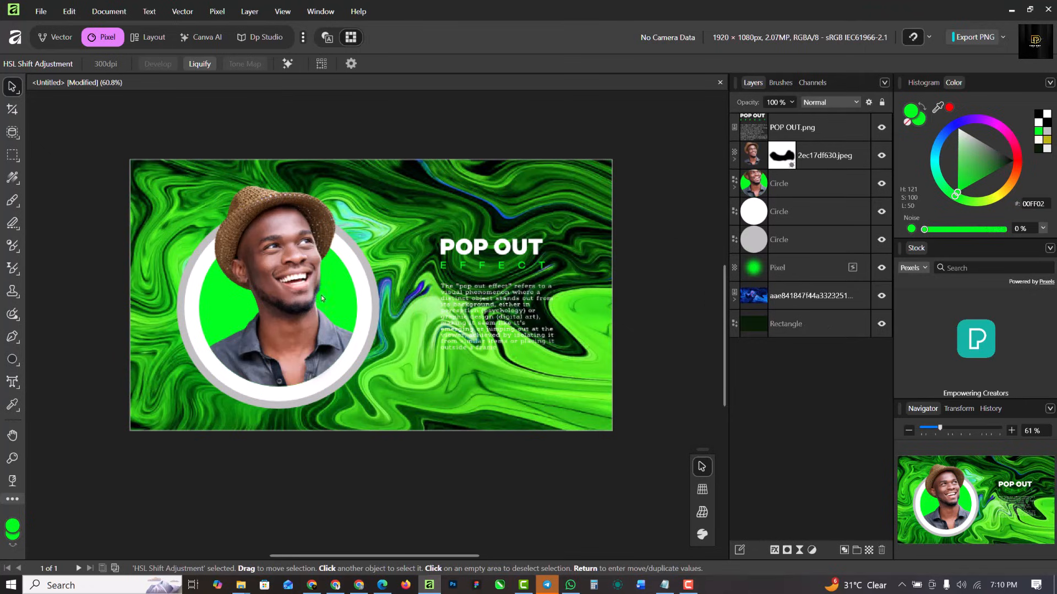
Set the marbled texture layer's blend mode to Overlay.
left_click(798, 302)
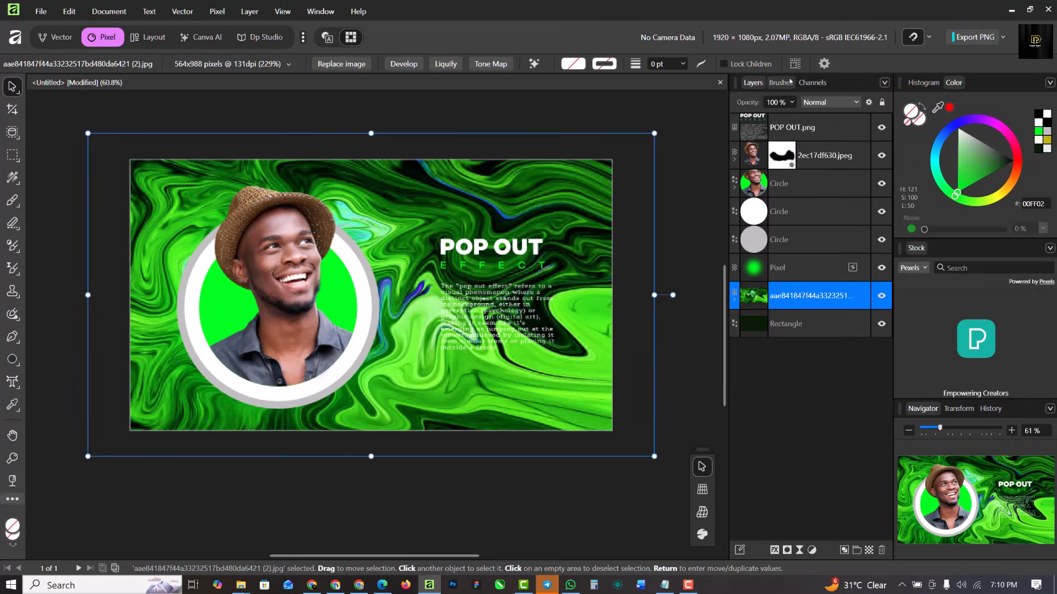
left_click(828, 102)
scroll(824, 308, "down", 5)
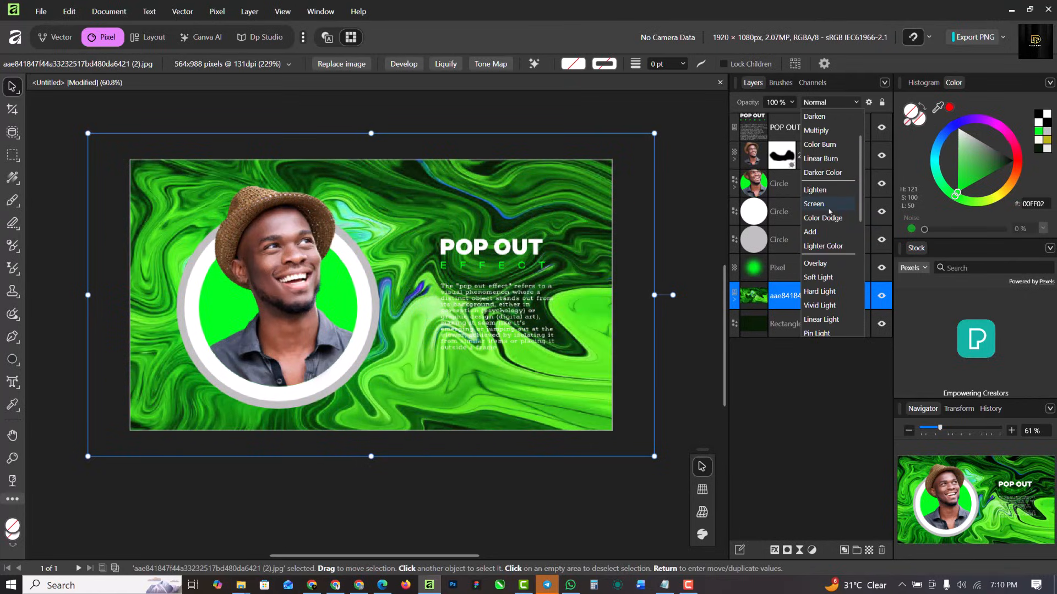
left_click(827, 264)
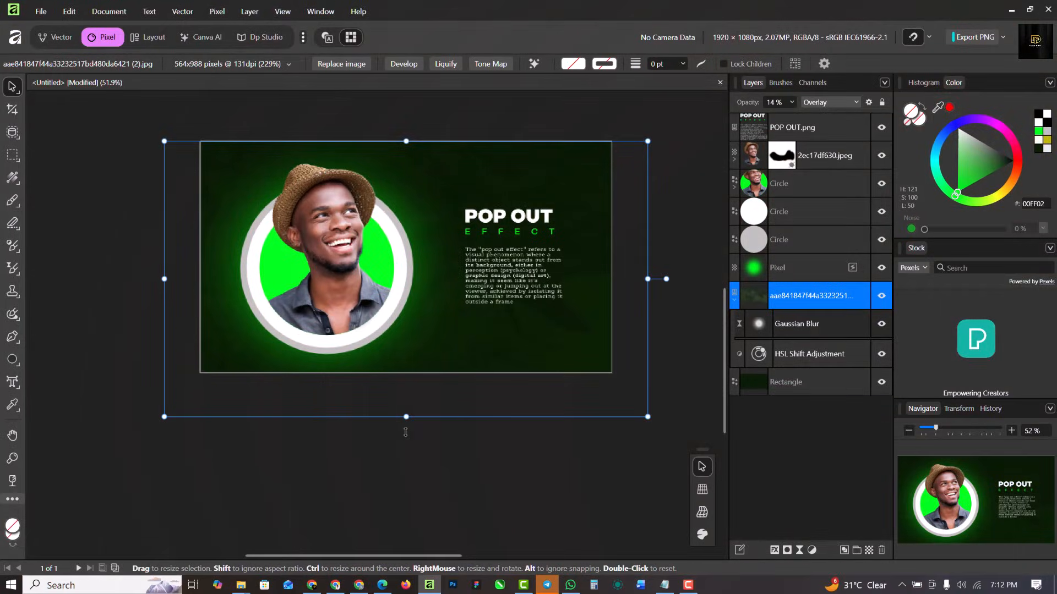
Enlarge the marbled texture well beyond the canvas, reposition it, then deselect it and check the full composition.
left_click_drag(406, 432, 404, 507)
mouse_move(502, 333)
left_mouse_down()
mouse_move(488, 332)
mouse_move(495, 337)
mouse_move(493, 320)
left_mouse_up()
left_click_drag(373, 480, 373, 541)
left_click_drag(499, 451, 485, 447)
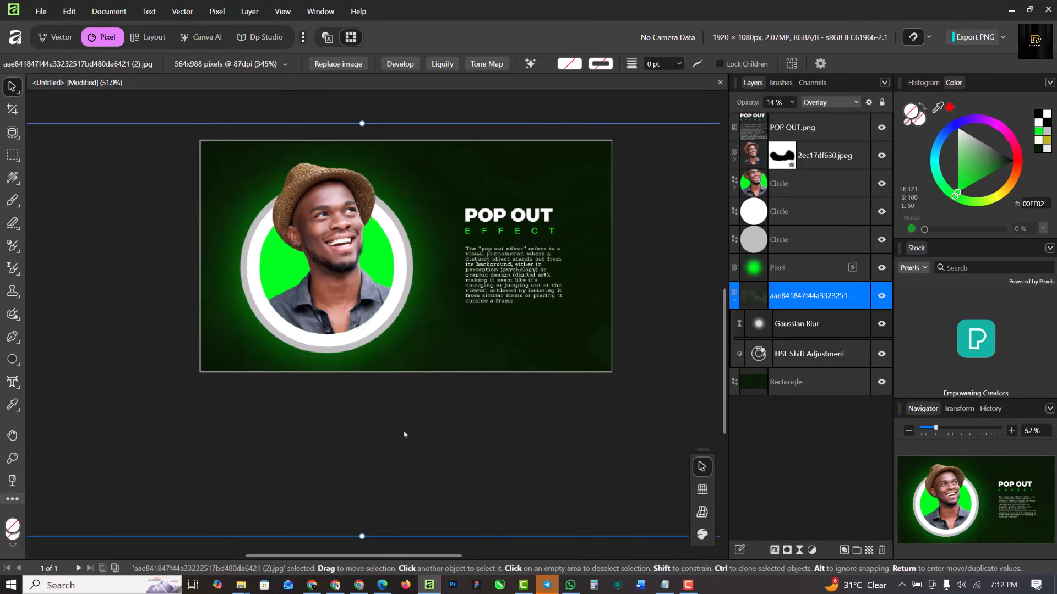
left_click(146, 116)
scroll(357, 369, "down", 1)
scroll(430, 220, "up", 1)
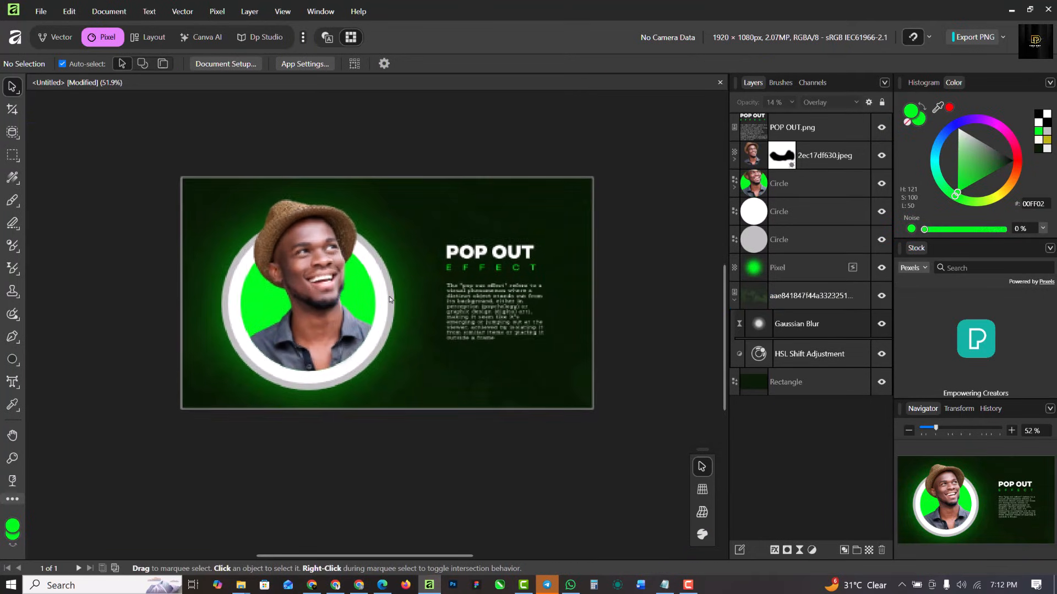
scroll(389, 299, "up", 2)
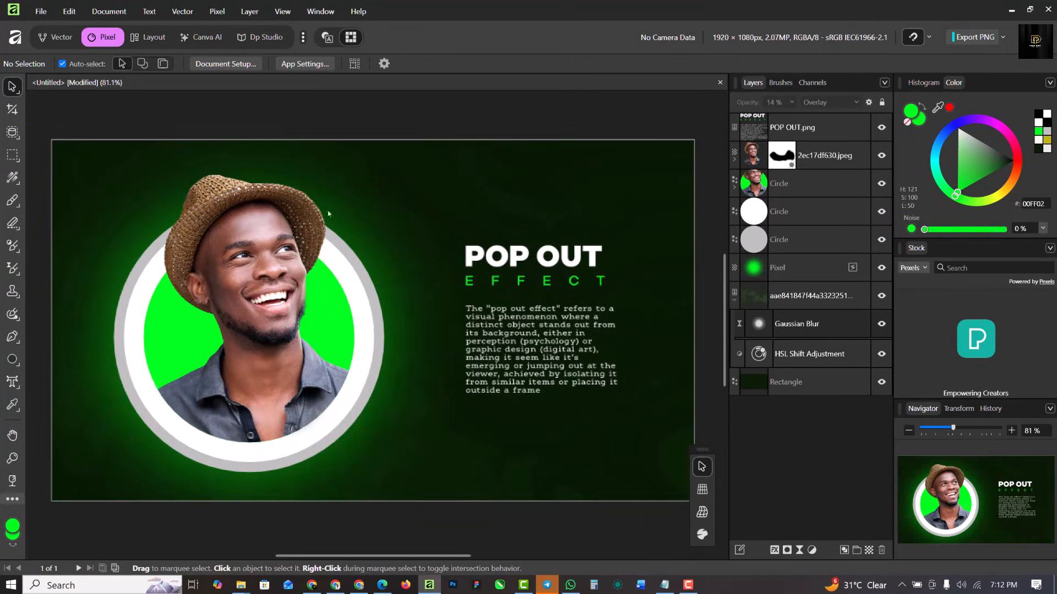